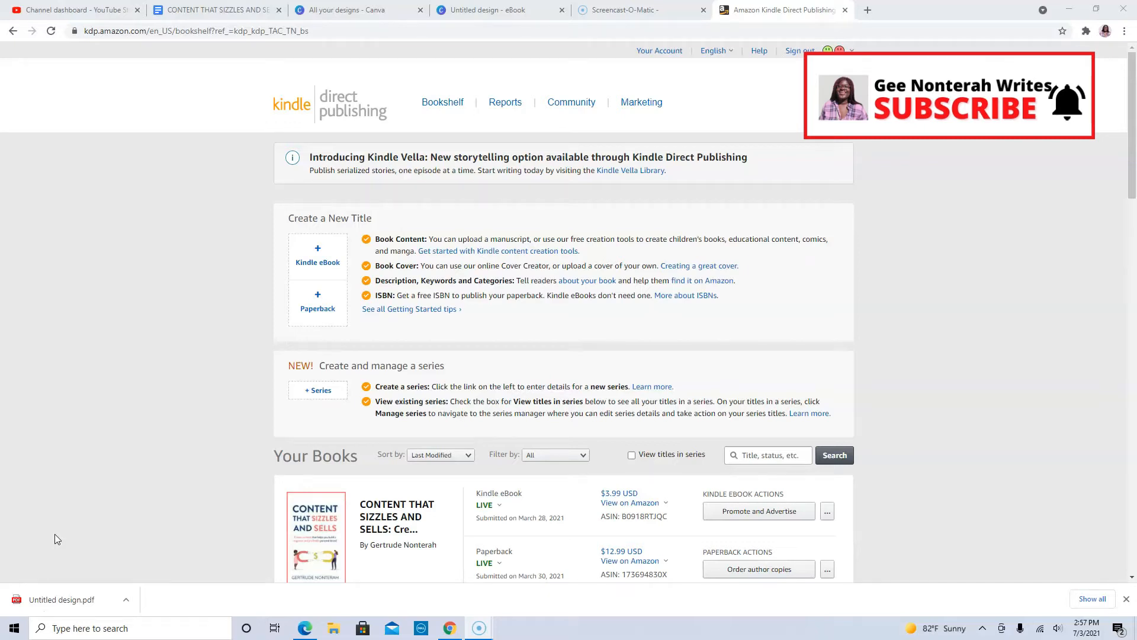
Review the ebook manuscript in Google Docs and its cover design in Canva.
left_click(207, 10)
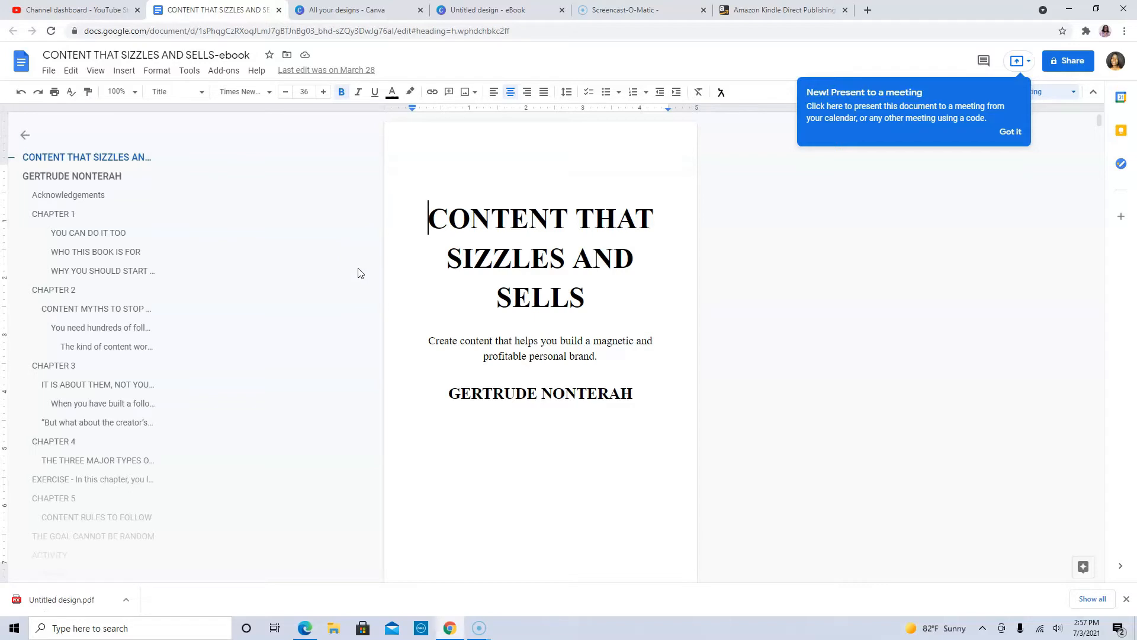
left_click(475, 216)
left_click(418, 136)
left_click(812, 380)
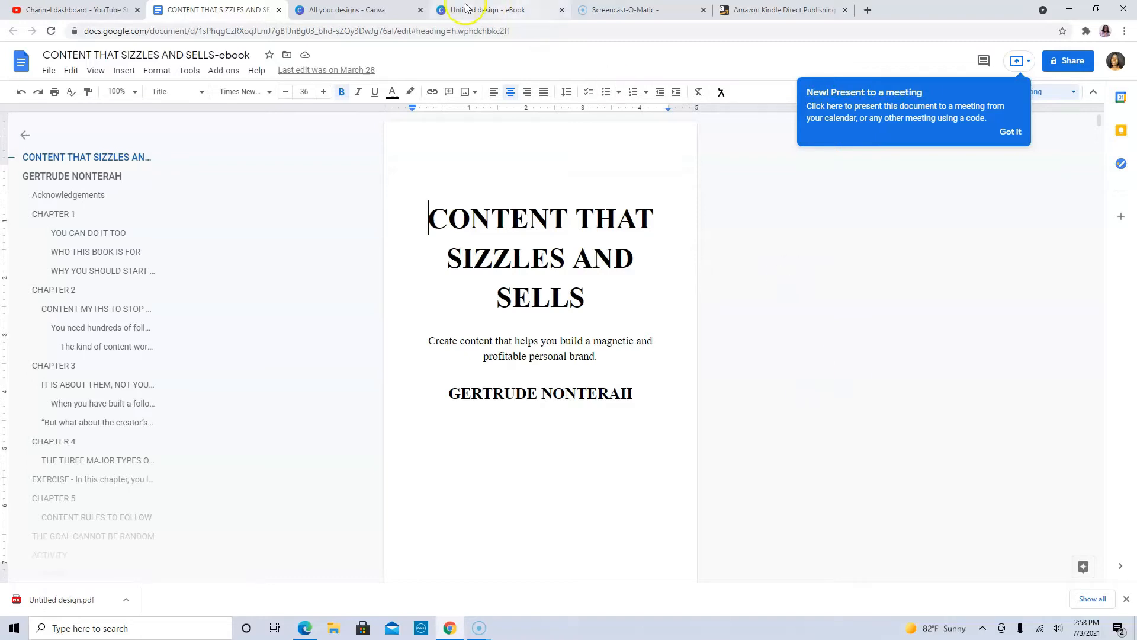
left_click(483, 10)
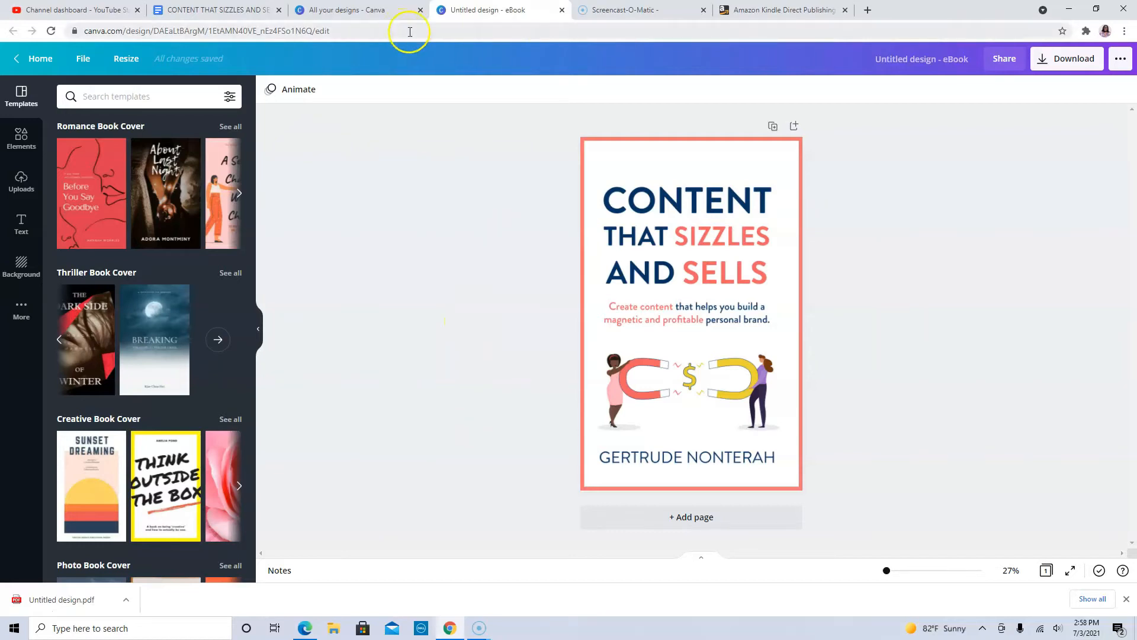
Switch to Kindle Direct Publishing and start creating a new Kindle eBook title.
left_click(773, 10)
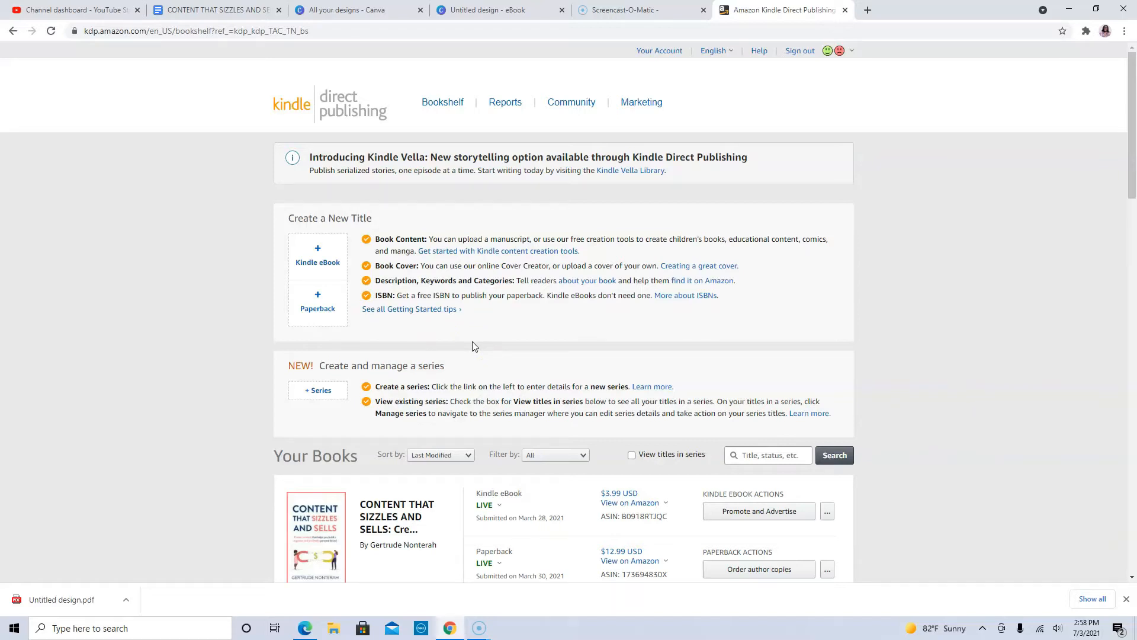
left_click(329, 266)
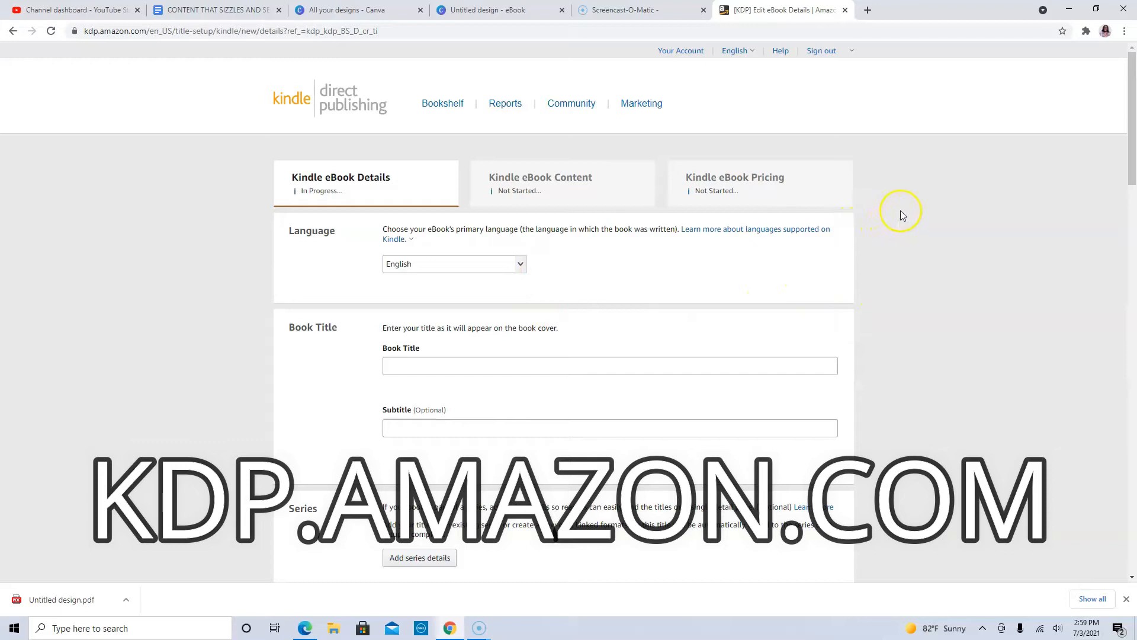
left_click(431, 101)
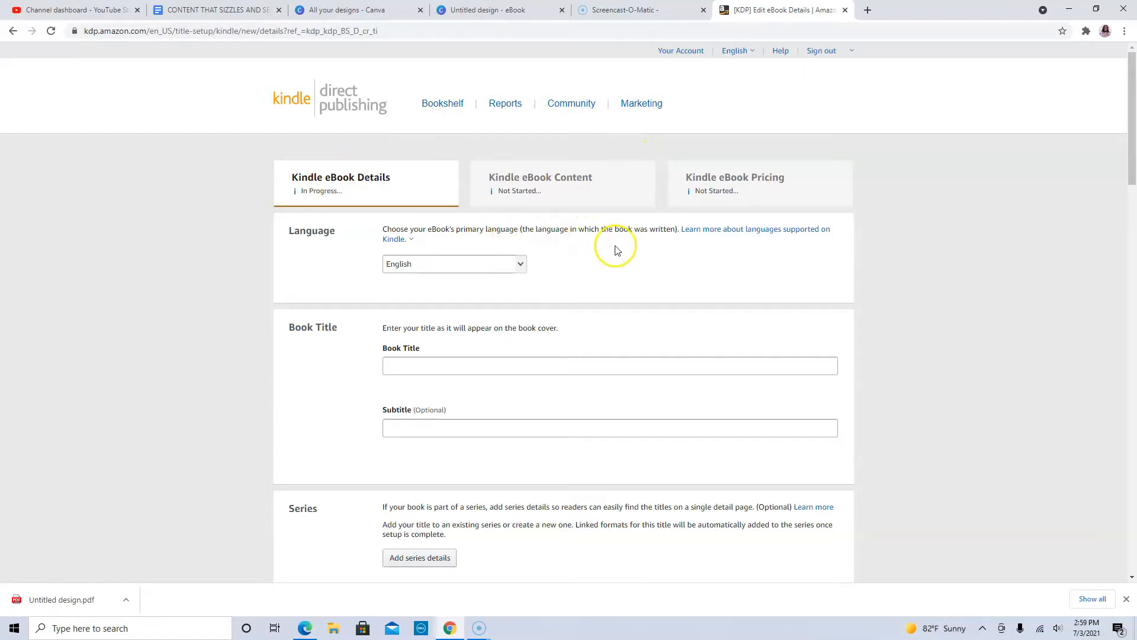
Enter "Content that sizzles and sells 2" as the book title, leaving the optional subtitle empty.
scroll(616, 249, "down", 1)
scroll(614, 249, "down", 1)
left_click(402, 245)
type("Content ")
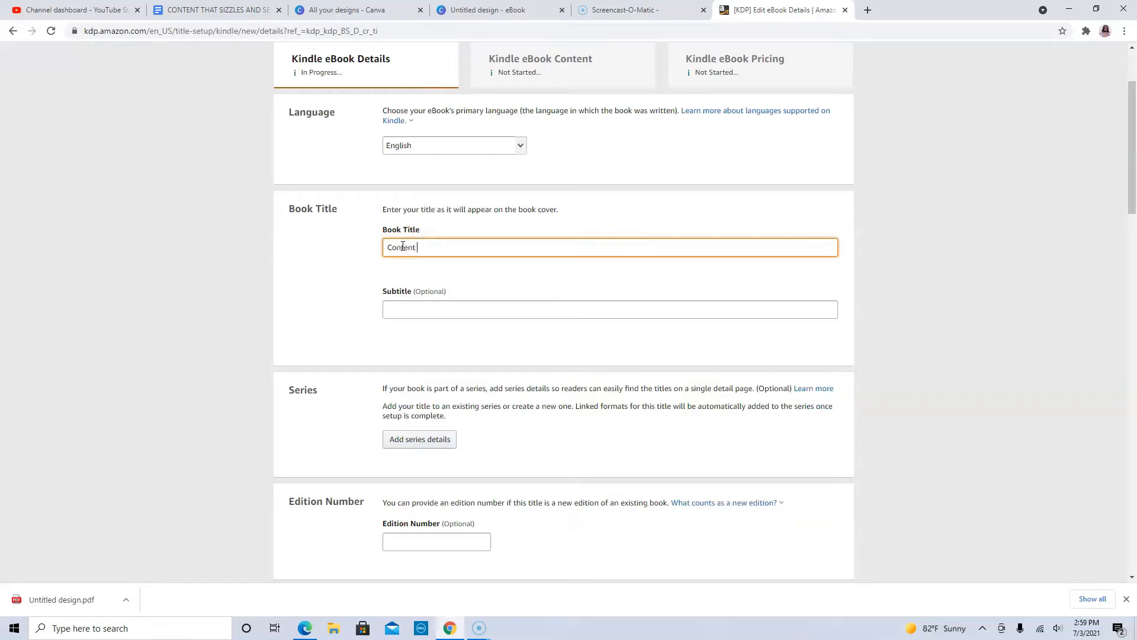
type("that sizzles and sells 2")
left_click(457, 311)
Fill in the primary author's first and last name, leaving the series and edition number blank.
scroll(482, 320, "down", 3)
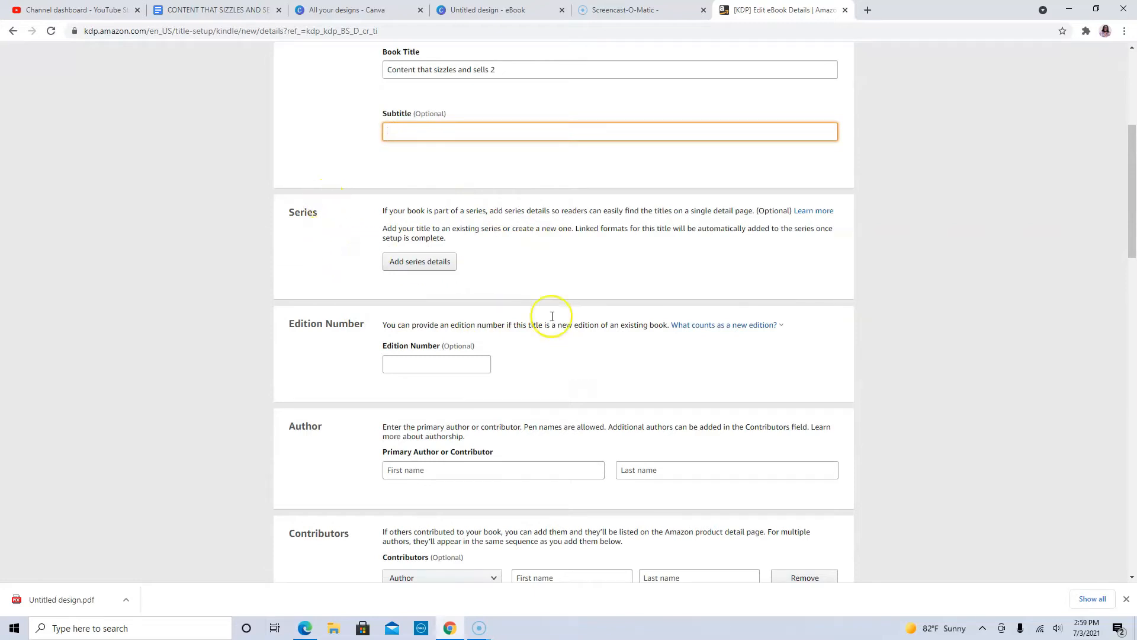
scroll(462, 283, "down", 1)
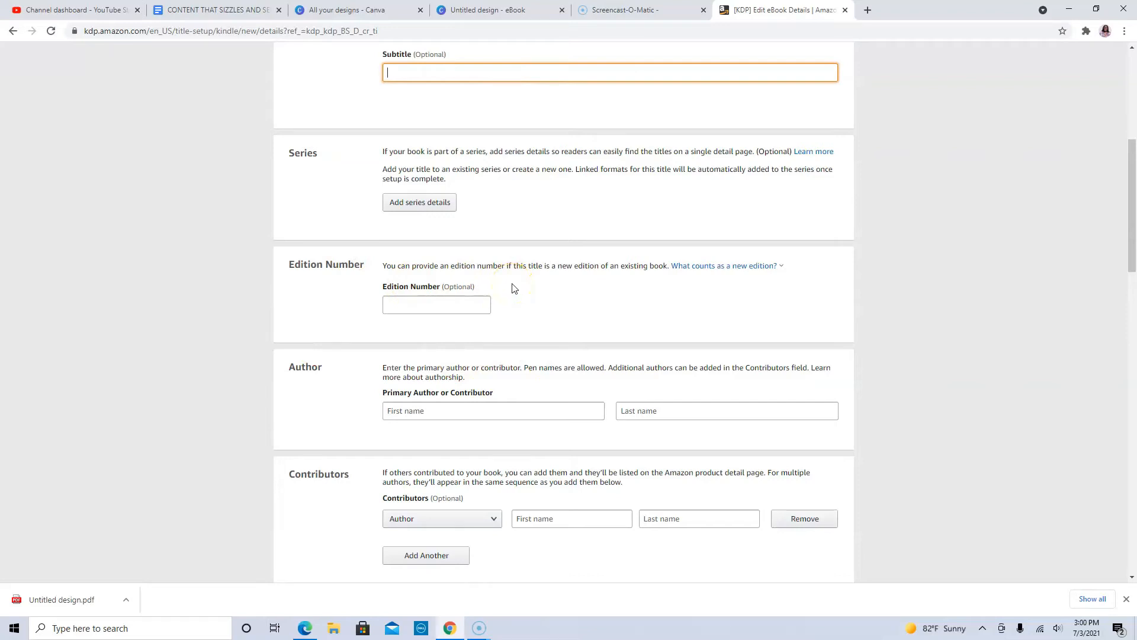
scroll(514, 288, "down", 3)
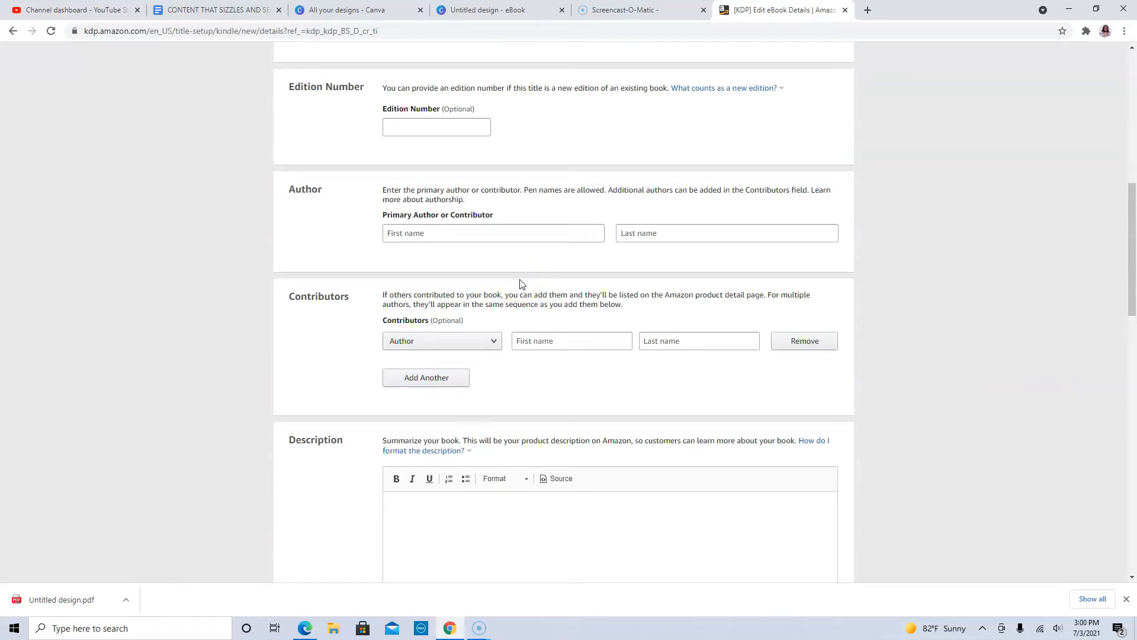
left_click(511, 234)
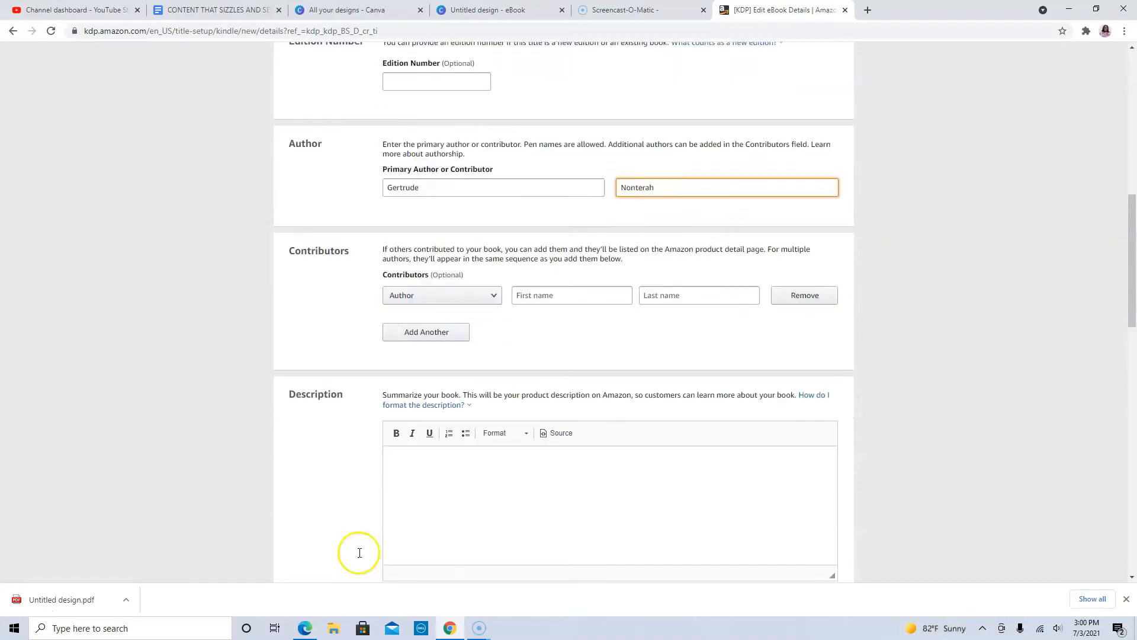
Paste the copied book text about graduate school and affiliate marketing into the description.
scroll(619, 278, "down", 2)
scroll(616, 272, "down", 1)
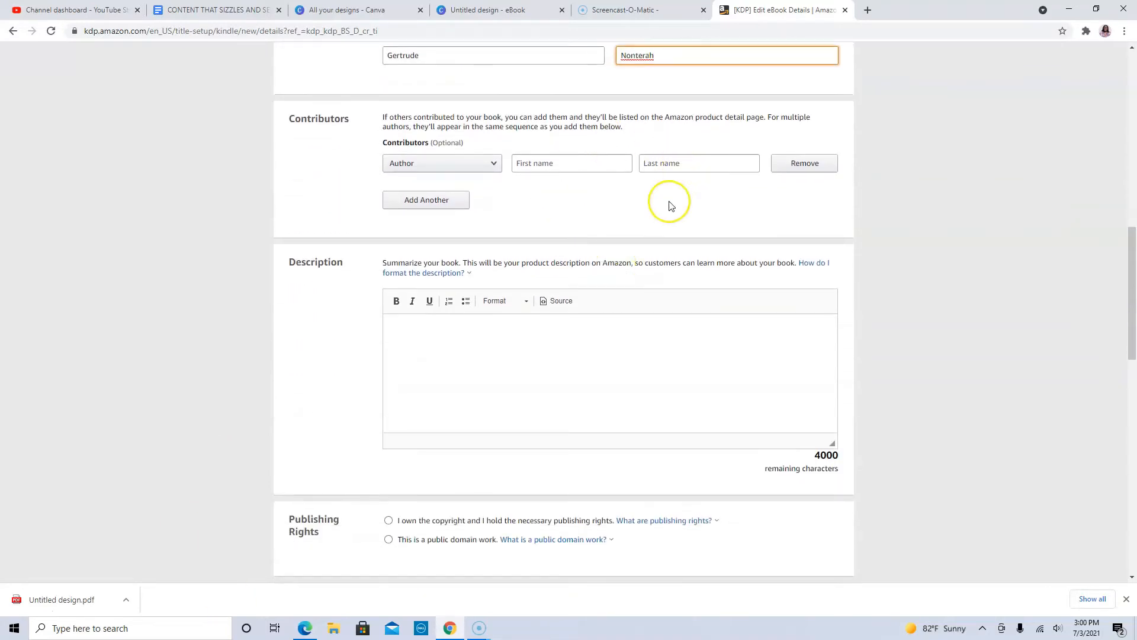
left_click(414, 331)
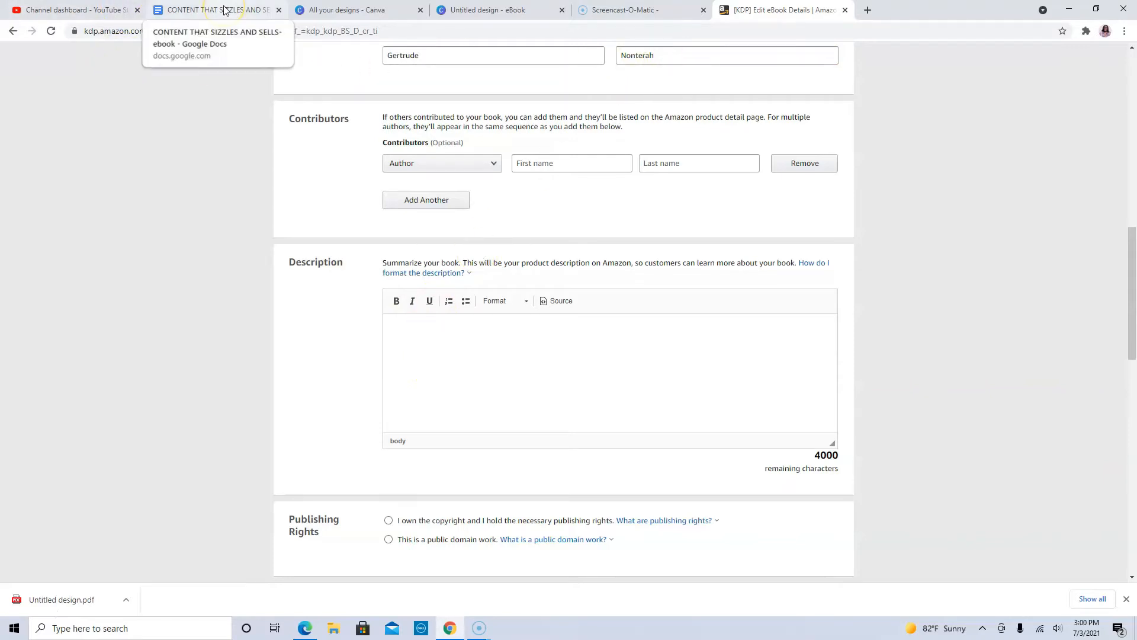
key("ctrl+v")
scroll(543, 366, "up", 2)
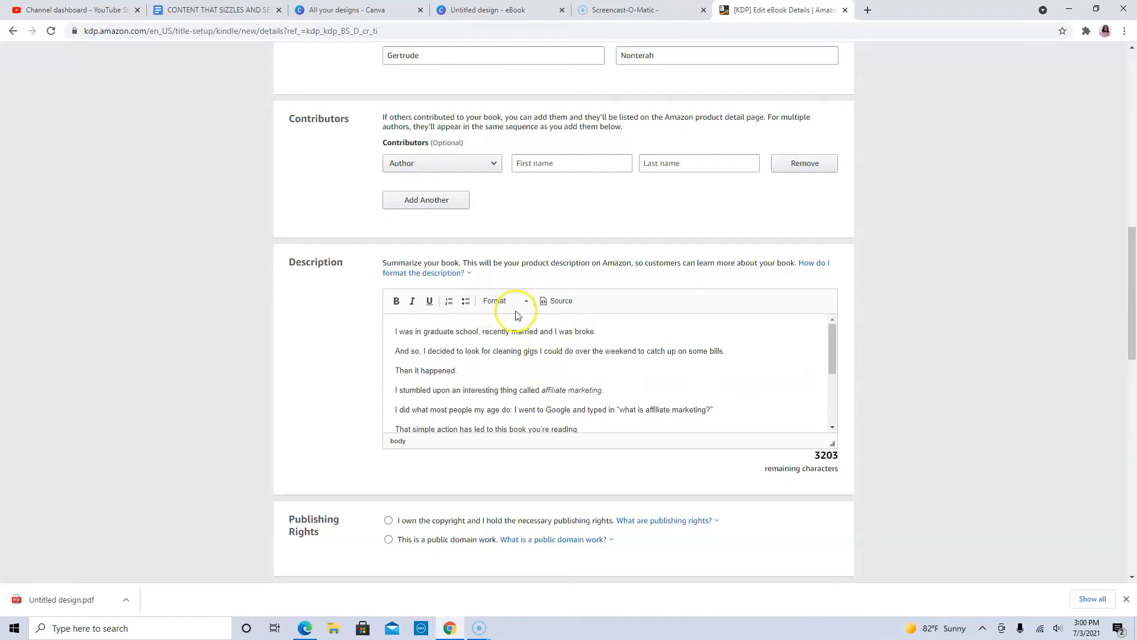
scroll(535, 341, "down", 2)
Declare that you own the copyright and hold the necessary publishing rights, and check the explanation of public domain works.
scroll(667, 374, "down", 3)
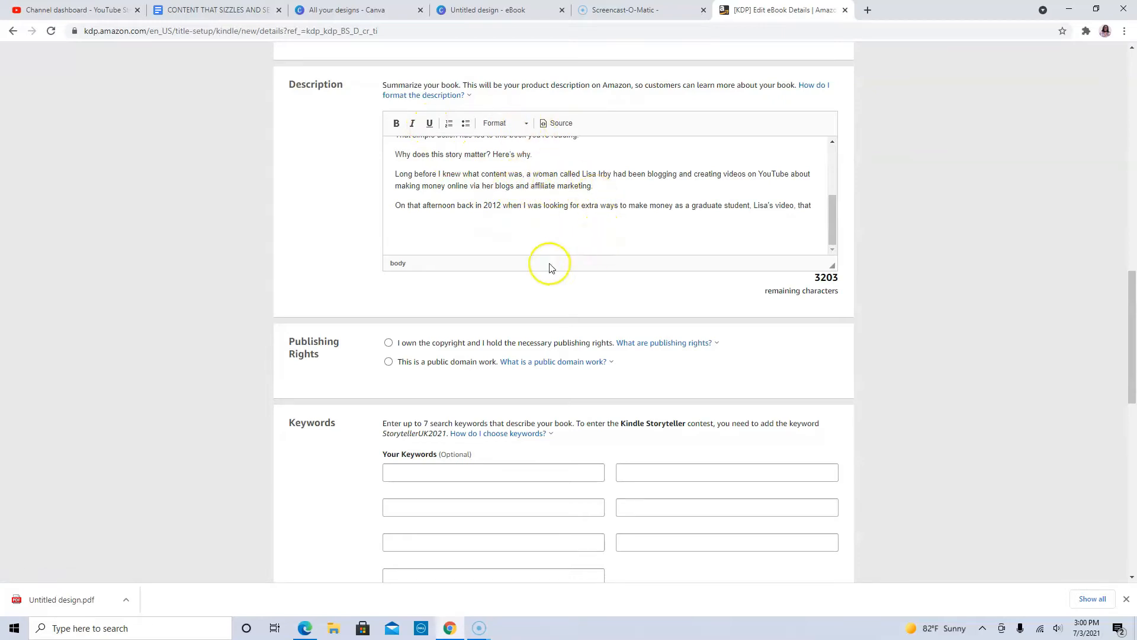
scroll(618, 230, "down", 2)
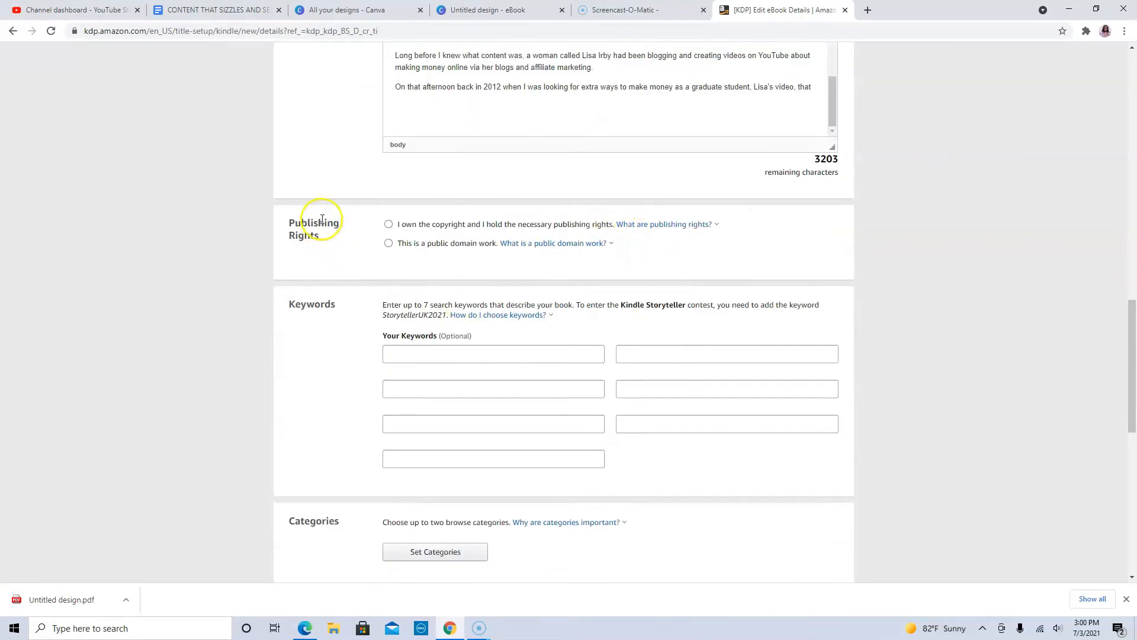
left_click(388, 223)
left_click(611, 246)
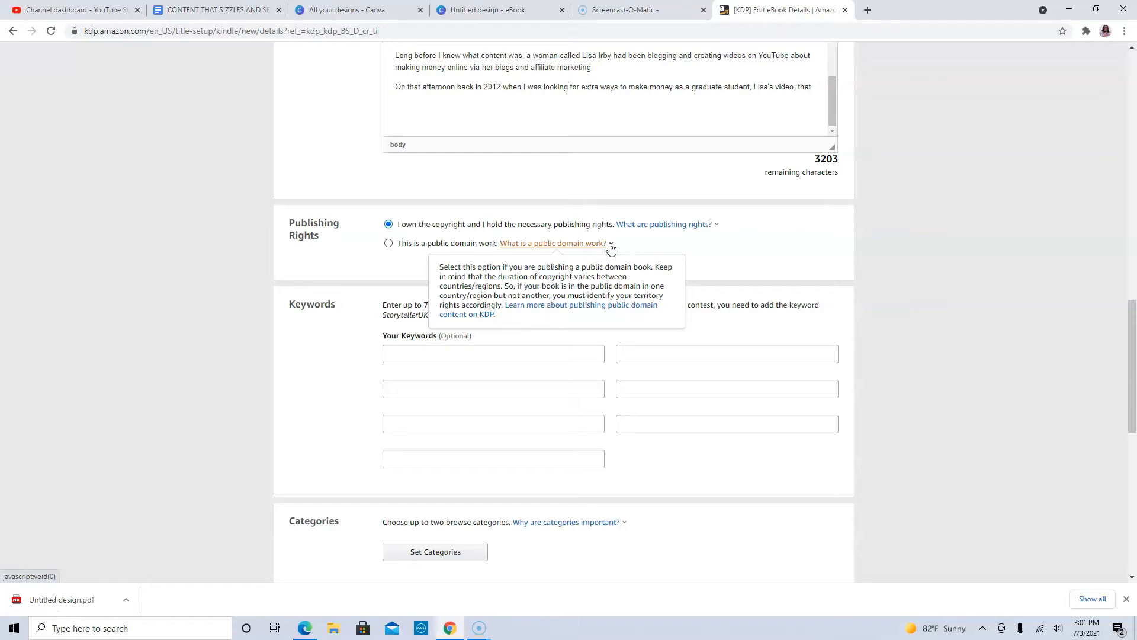
Enter "content marketing", "personal branding" and "earning money at home" as the search keywords.
scroll(911, 254, "down", 1)
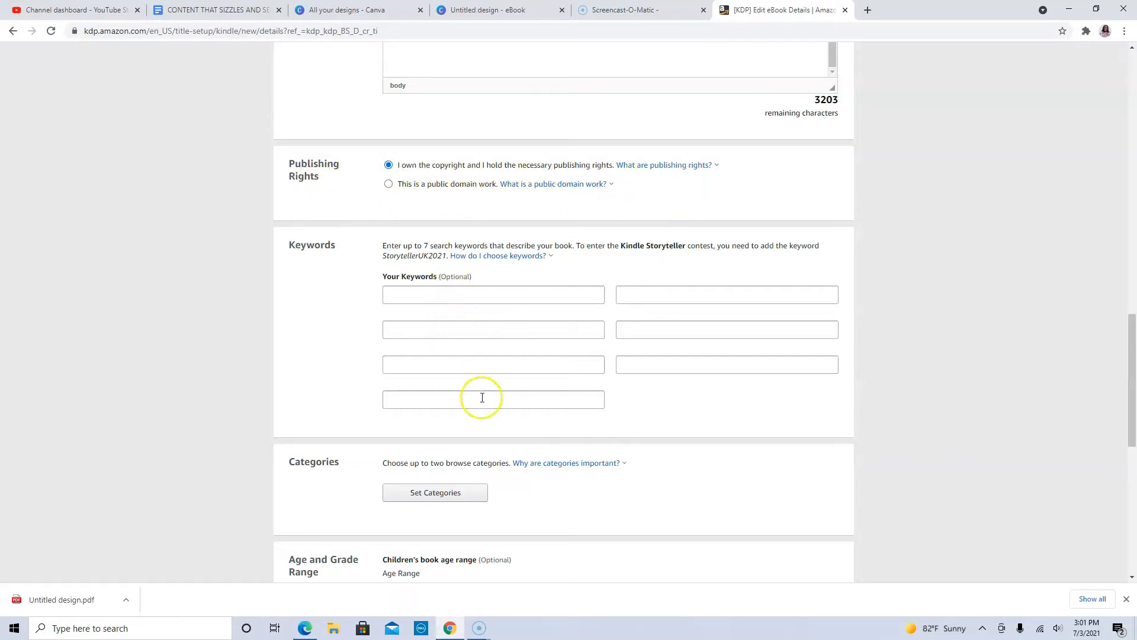
left_click(483, 255)
left_click(318, 512)
left_click(452, 296)
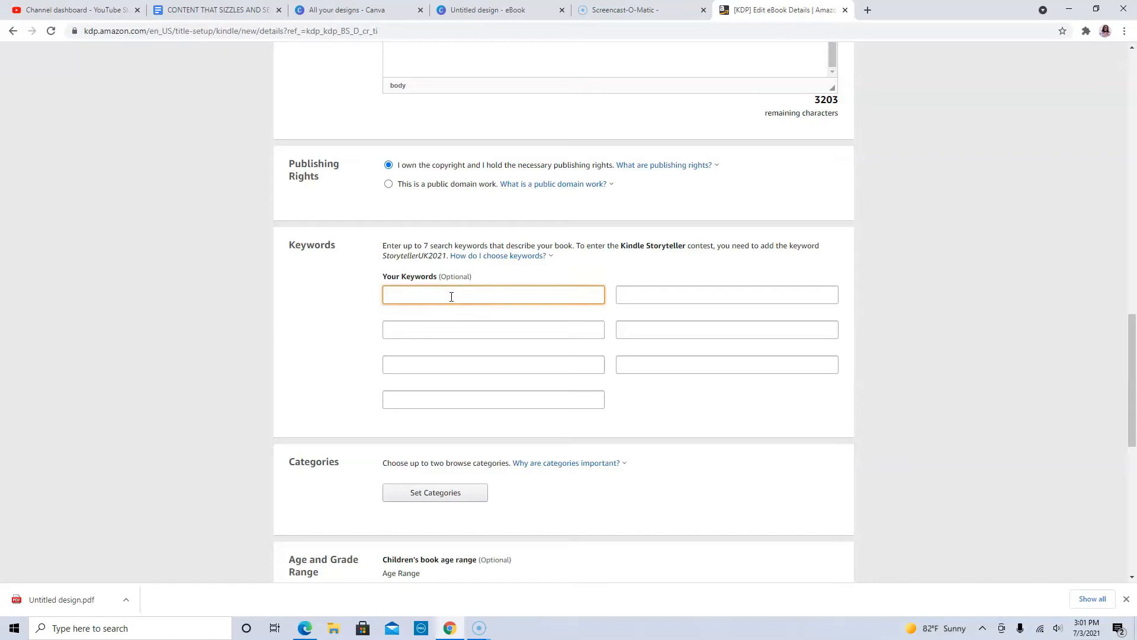
type("content marketing")
left_click(427, 330)
type("personal branding")
left_click(438, 360)
type("earnni")
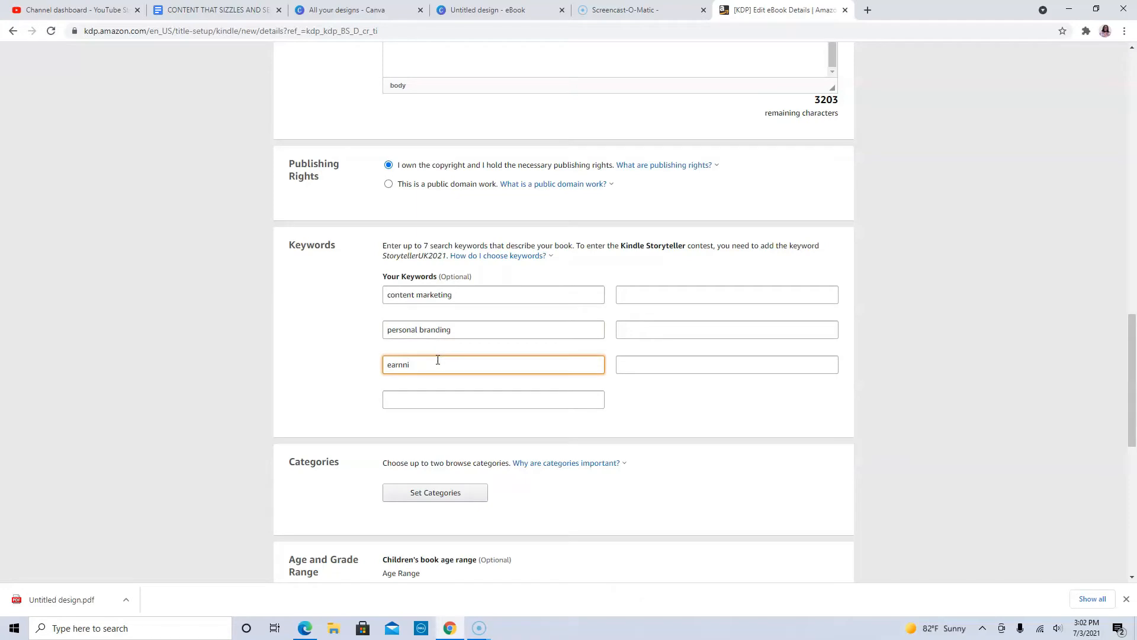
type("ng money at hoome")
key("BackSpace")
key("BackSpace")
type("me")
Open the category selection and choose Nonfiction > Business & Economics > Advertising & Promotion as the first category.
scroll(571, 358, "down", 2)
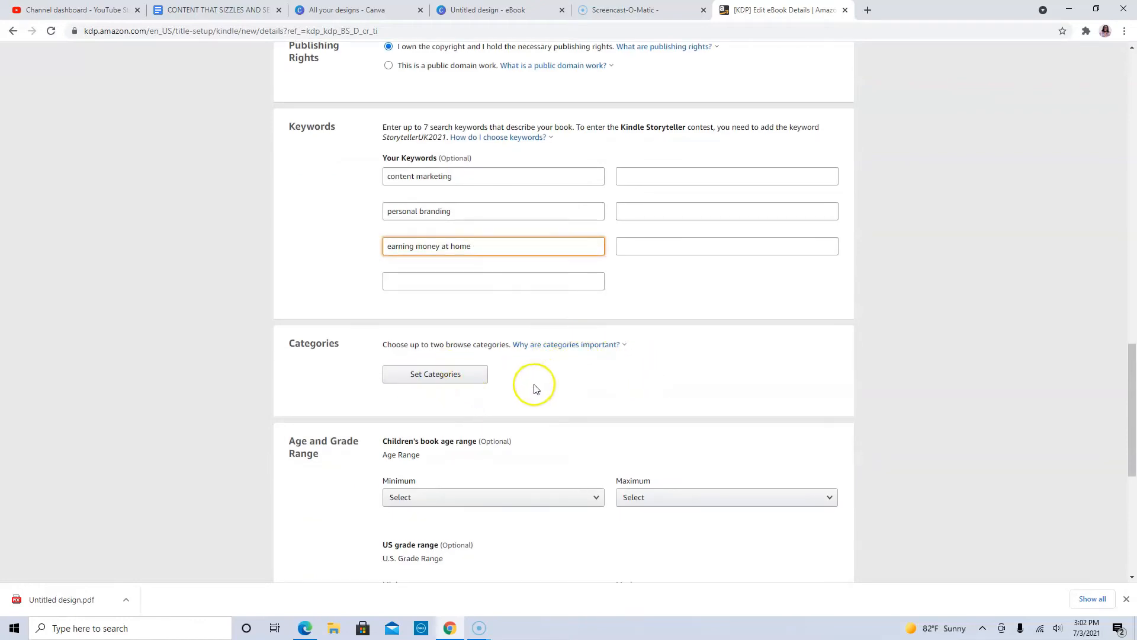
scroll(681, 315, "down", 1)
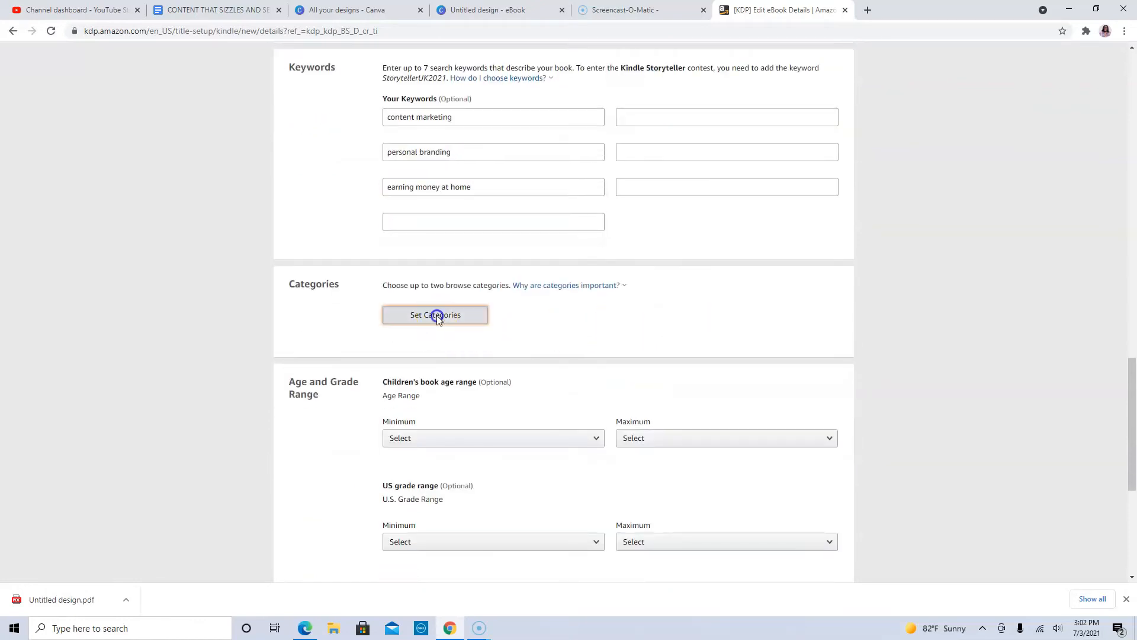
left_click(435, 315)
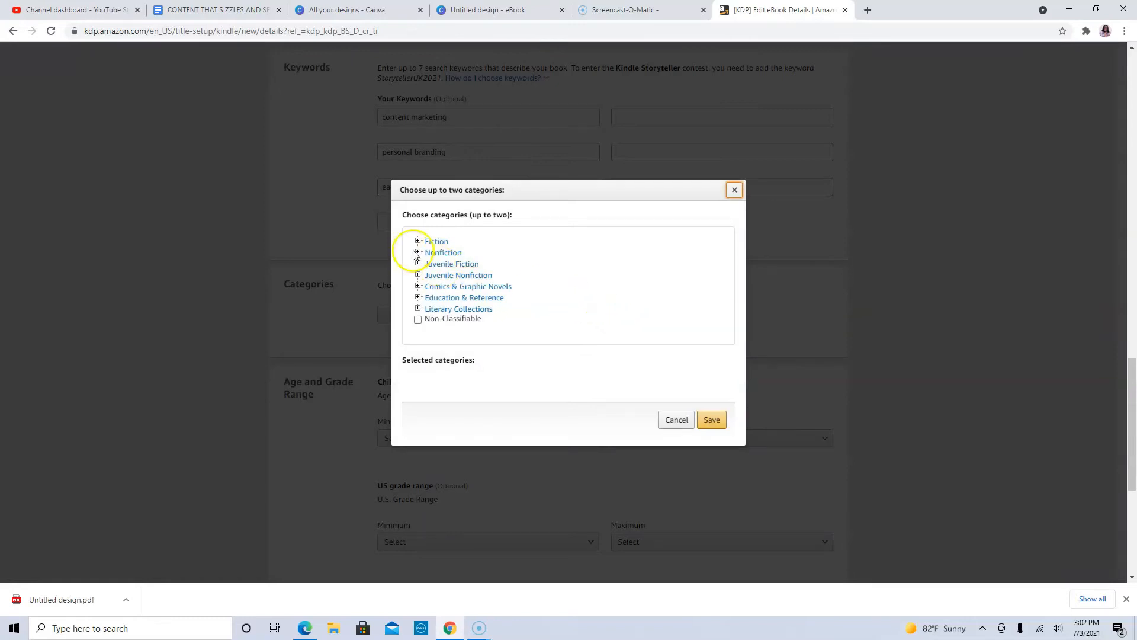
left_click(443, 252)
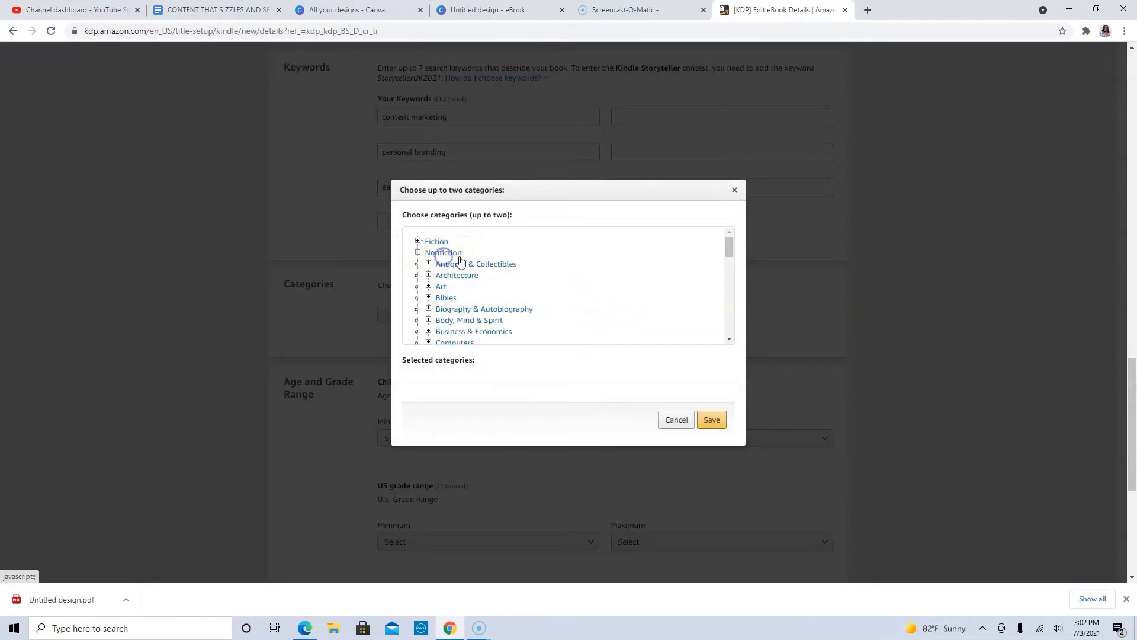
scroll(595, 273, "down", 1)
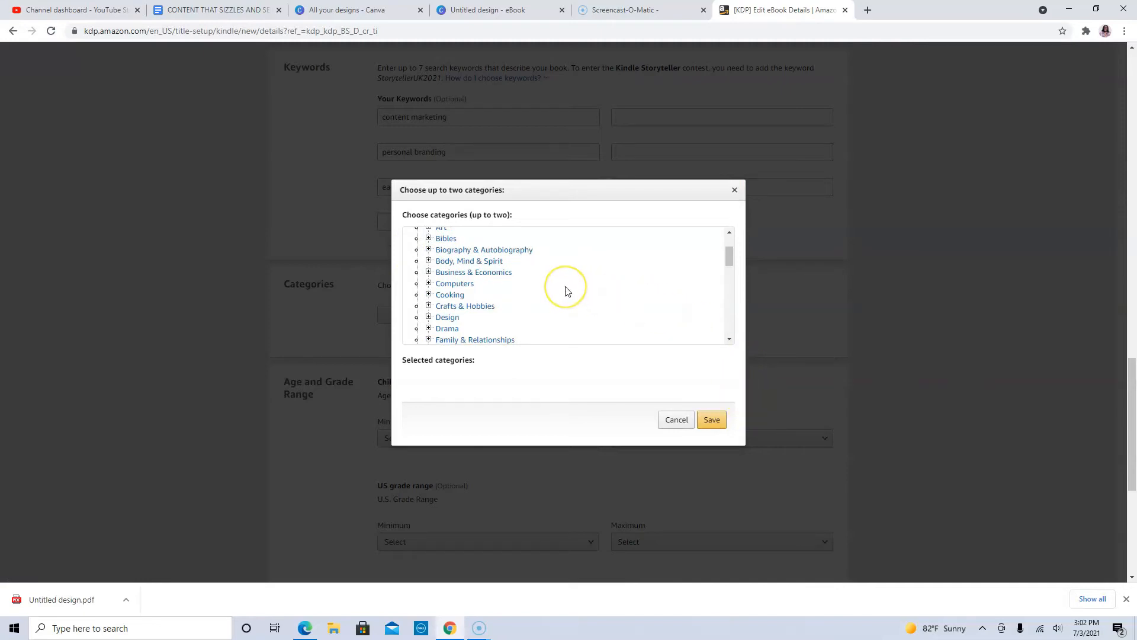
scroll(566, 290, "up", 1)
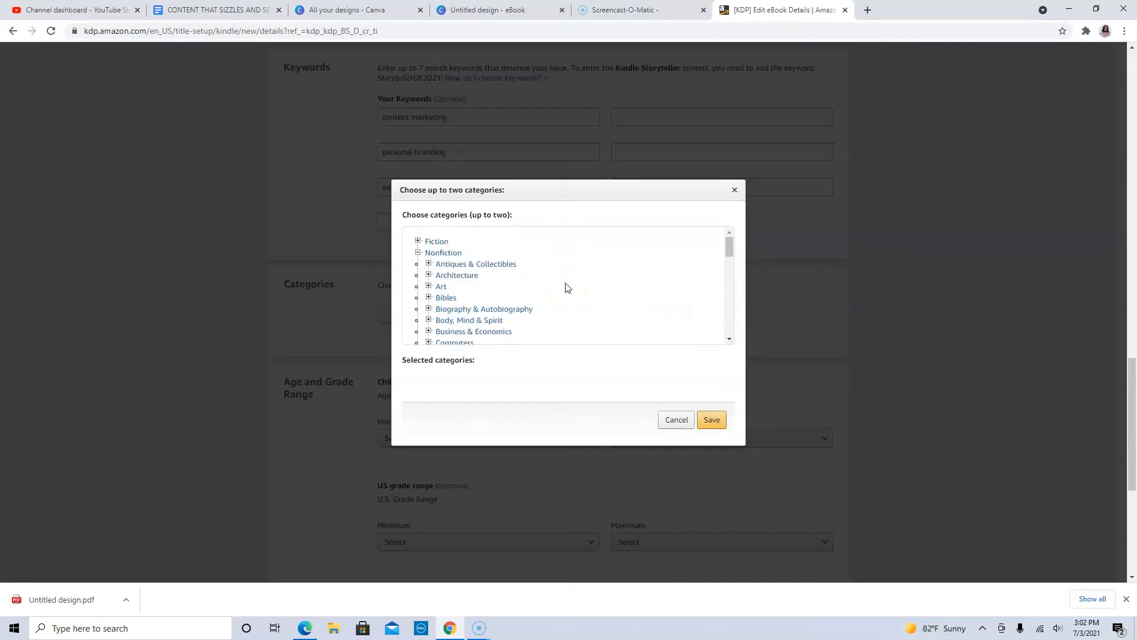
scroll(566, 288, "down", 1)
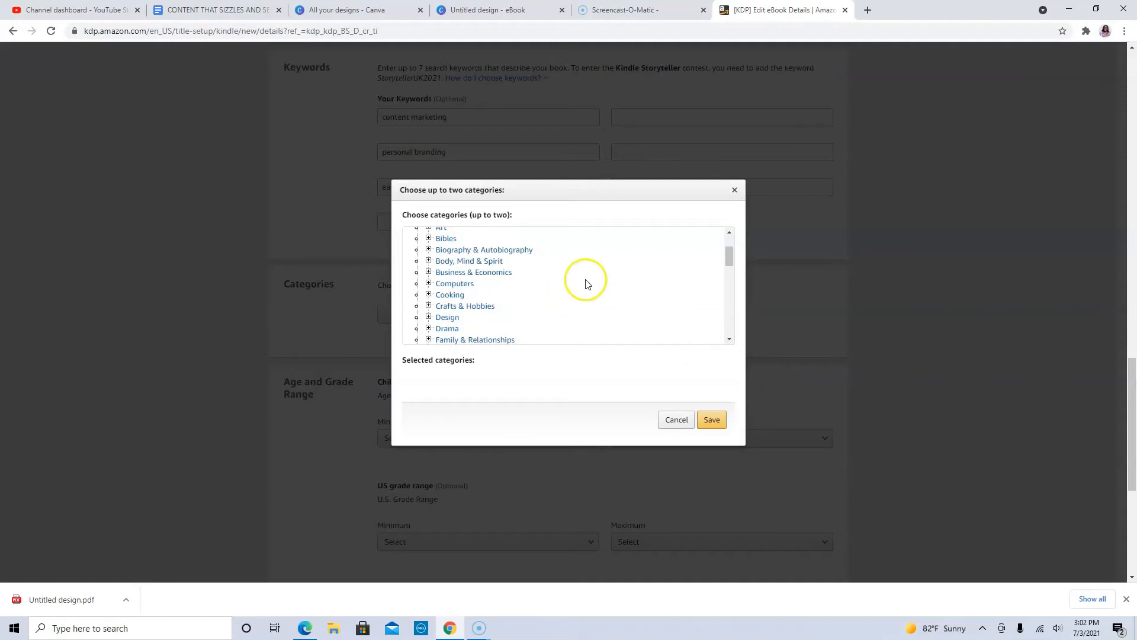
scroll(610, 300, "down", 1)
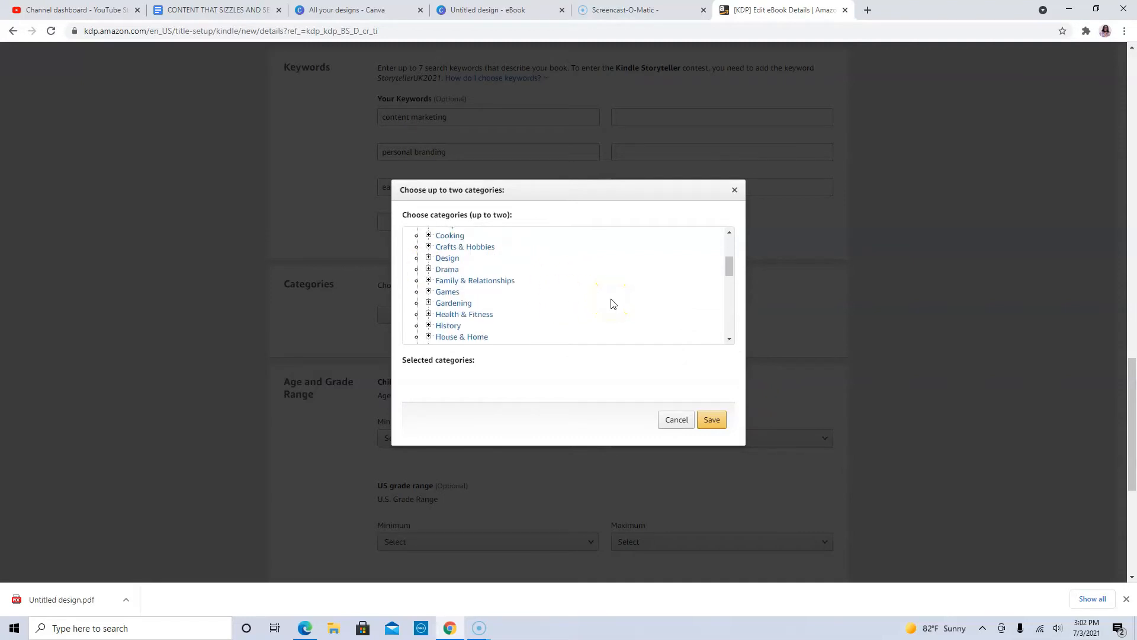
scroll(612, 303, "down", 4)
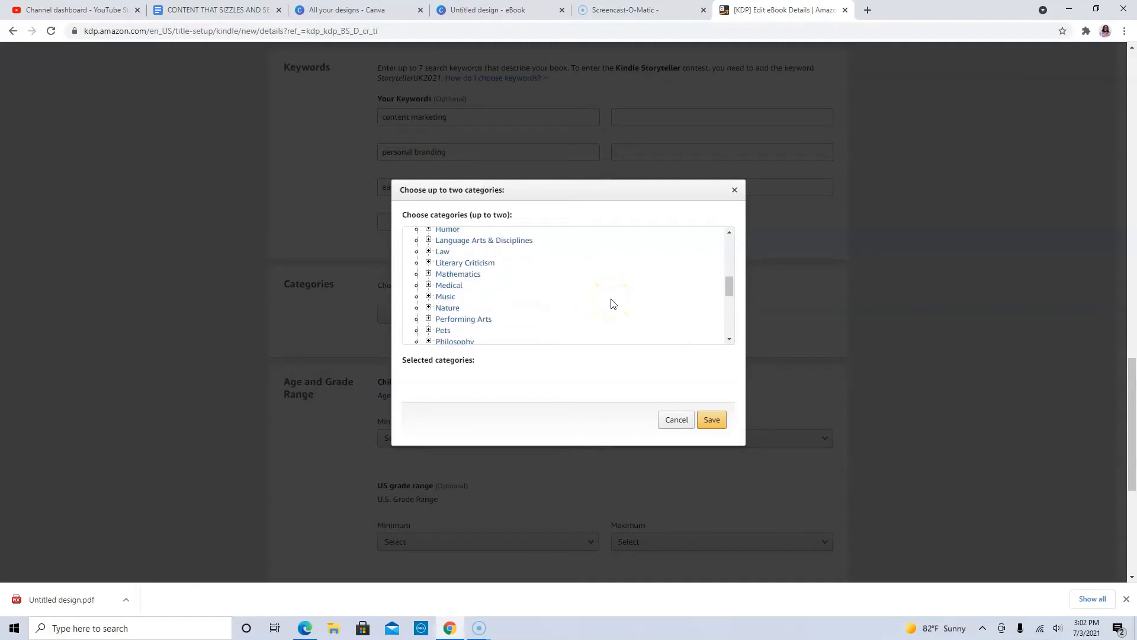
scroll(613, 303, "down", 2)
scroll(612, 303, "up", 7)
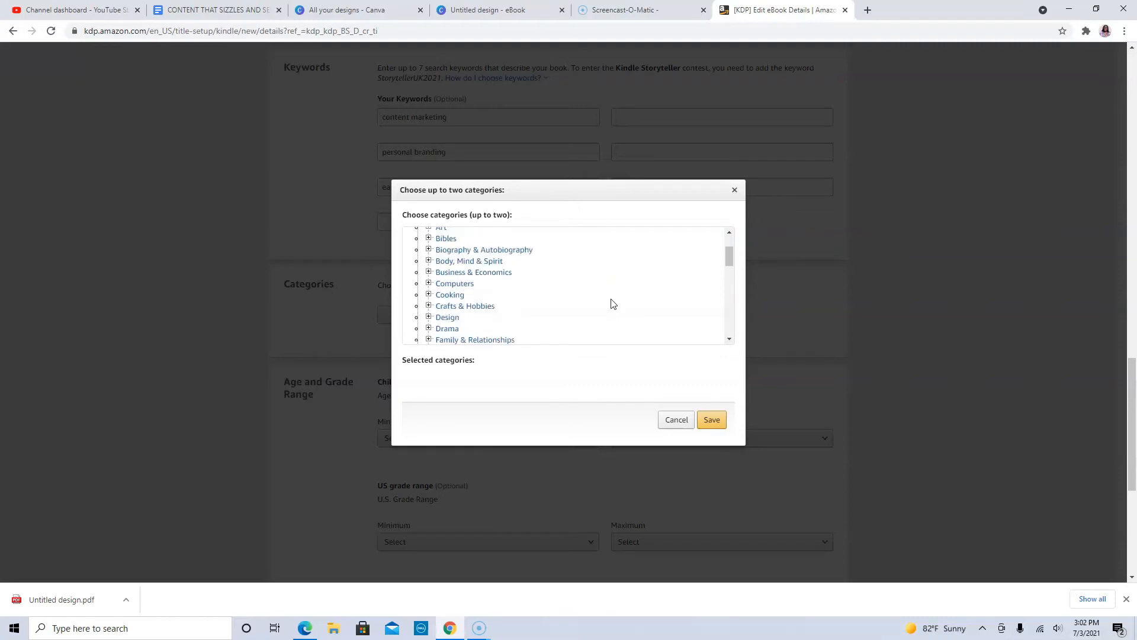
scroll(610, 302, "up", 2)
scroll(610, 302, "down", 2)
left_click(440, 271)
left_click(428, 272)
Add Home-Based Businesses under Business & Economics as the second category and save the category selection.
scroll(618, 280, "down", 1)
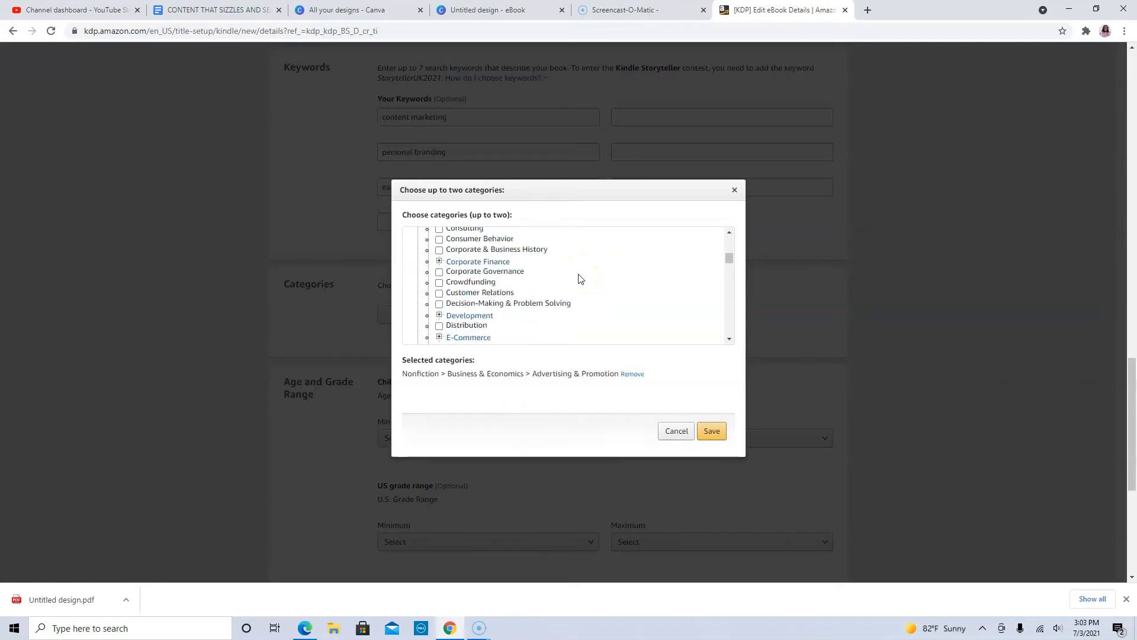
scroll(577, 279, "down", 3)
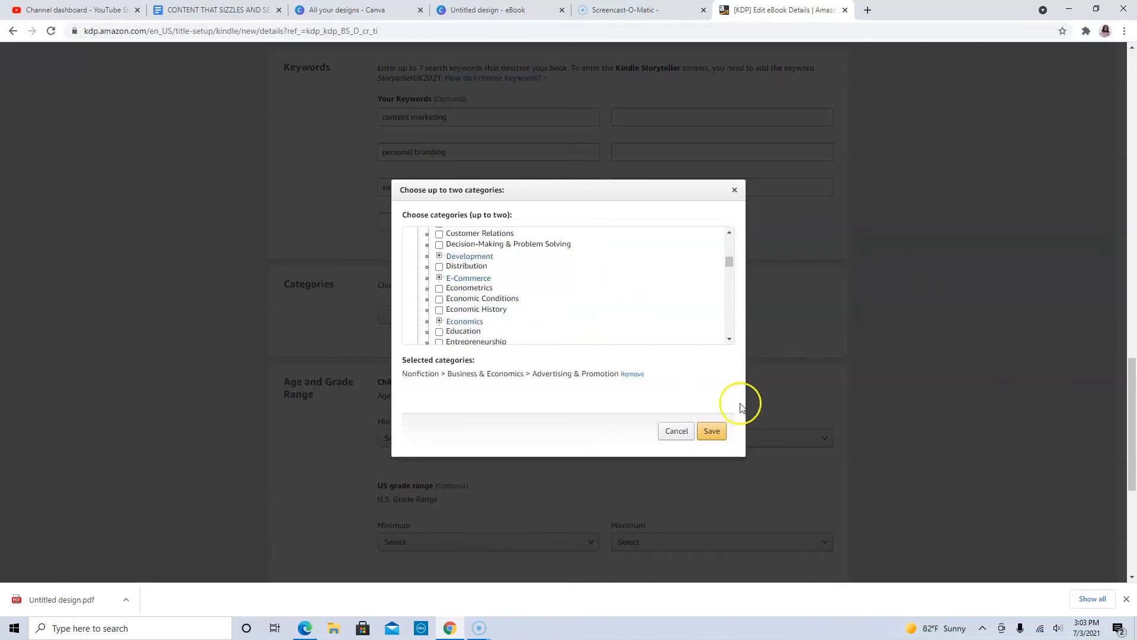
scroll(592, 308, "down", 2)
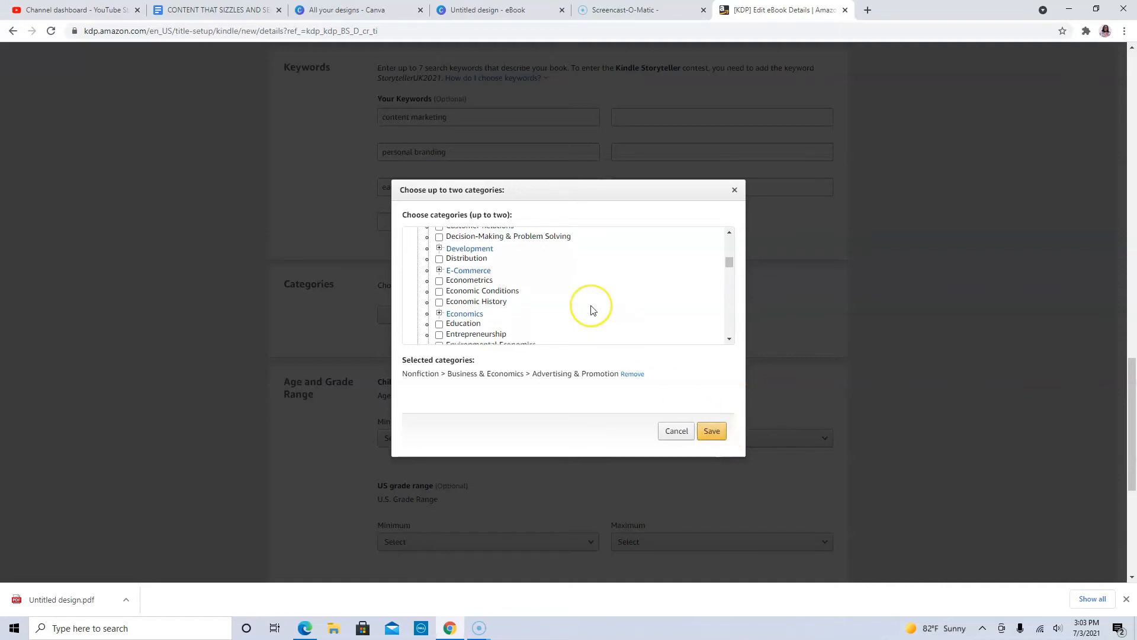
scroll(592, 309, "down", 4)
scroll(592, 309, "down", 2)
scroll(592, 309, "up", 2)
left_click(439, 282)
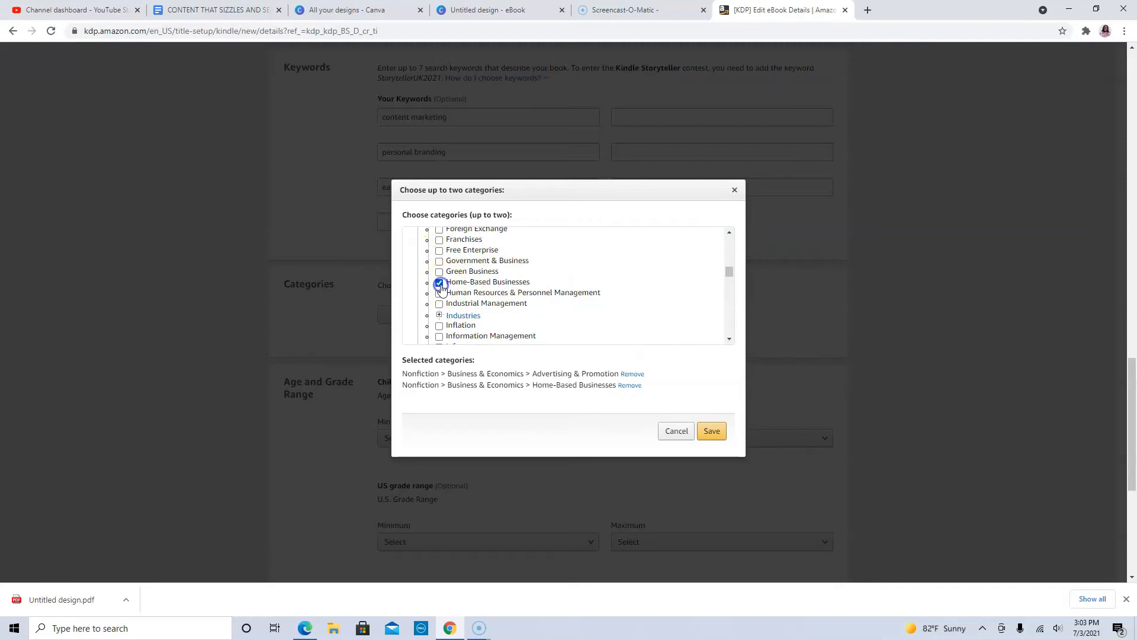
left_click(712, 430)
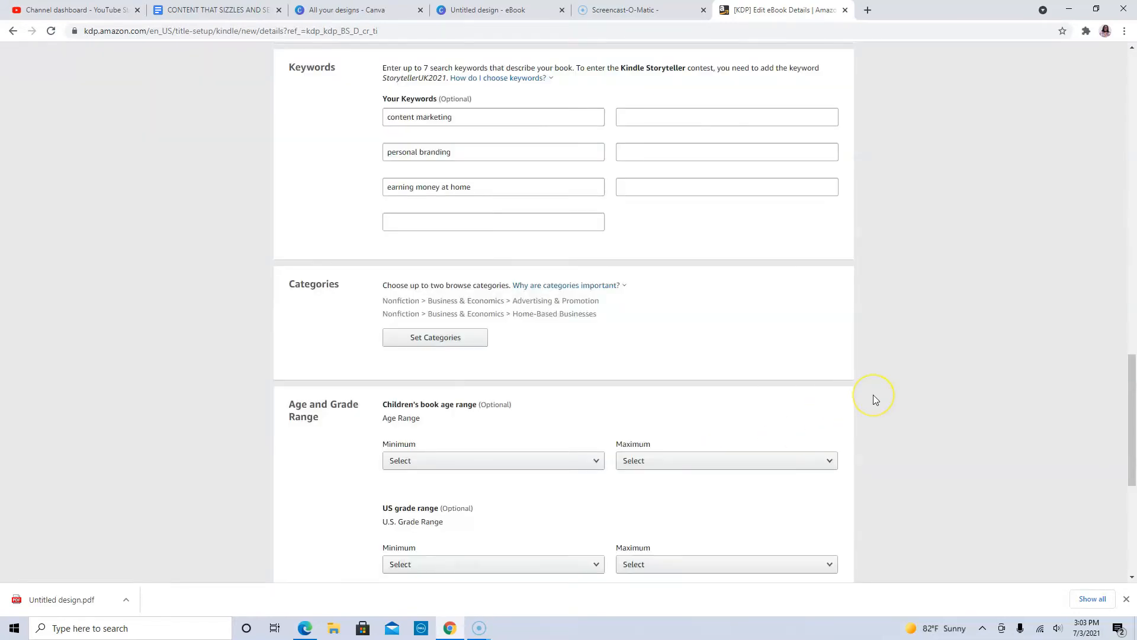
Keep the book set for immediate release without age or grade ranges, and save the eBook details to continue to the content stage.
scroll(873, 395, "down", 2)
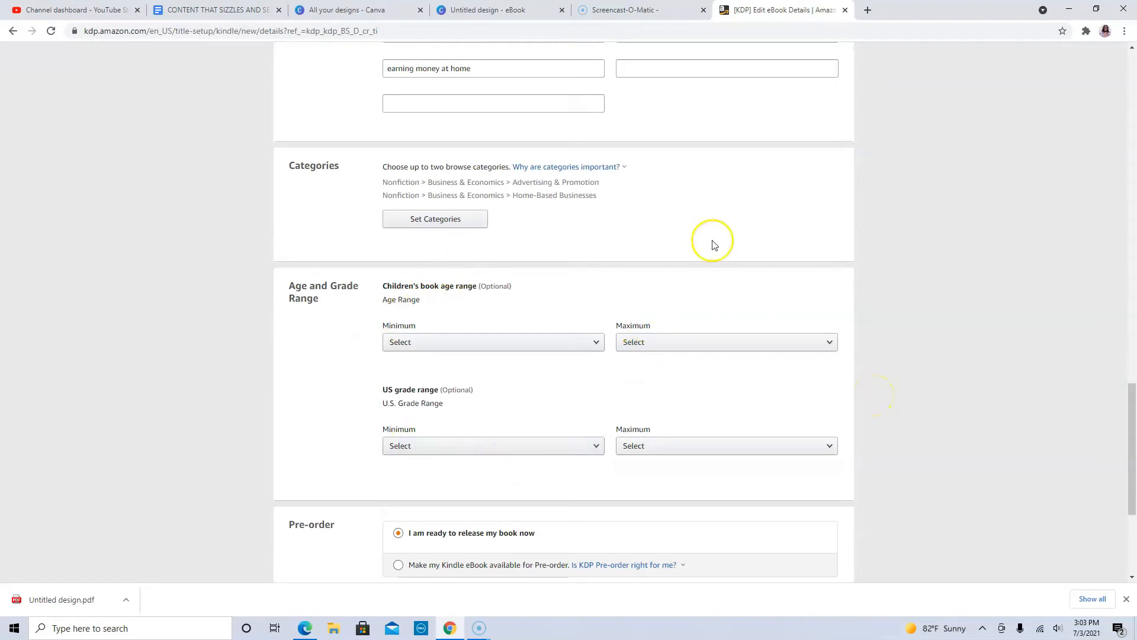
scroll(802, 373, "down", 2)
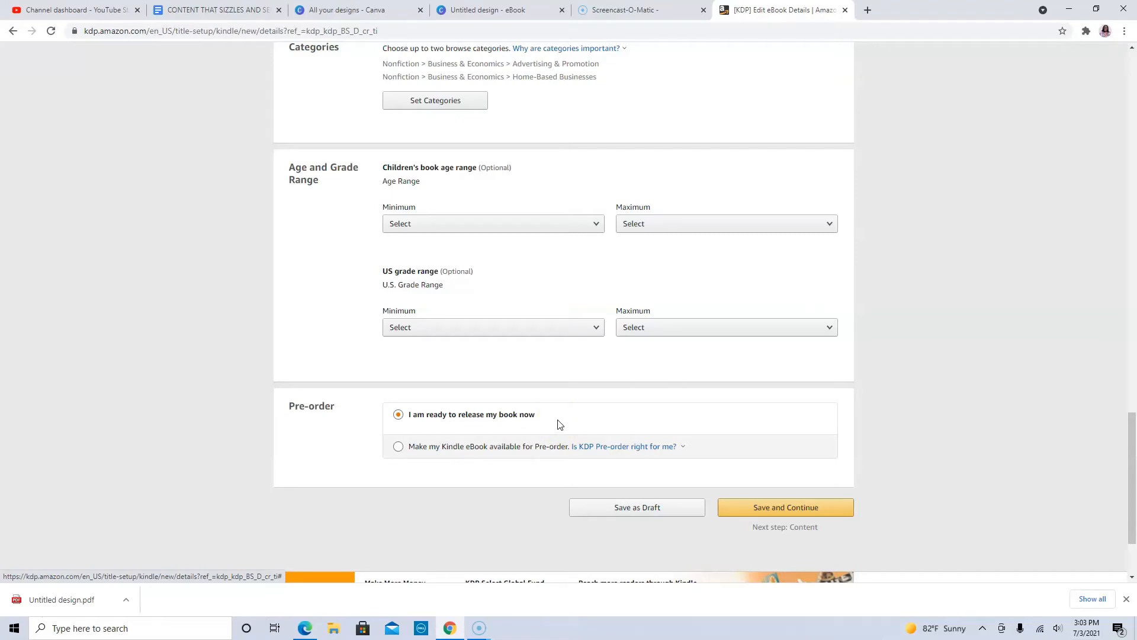
left_click(761, 508)
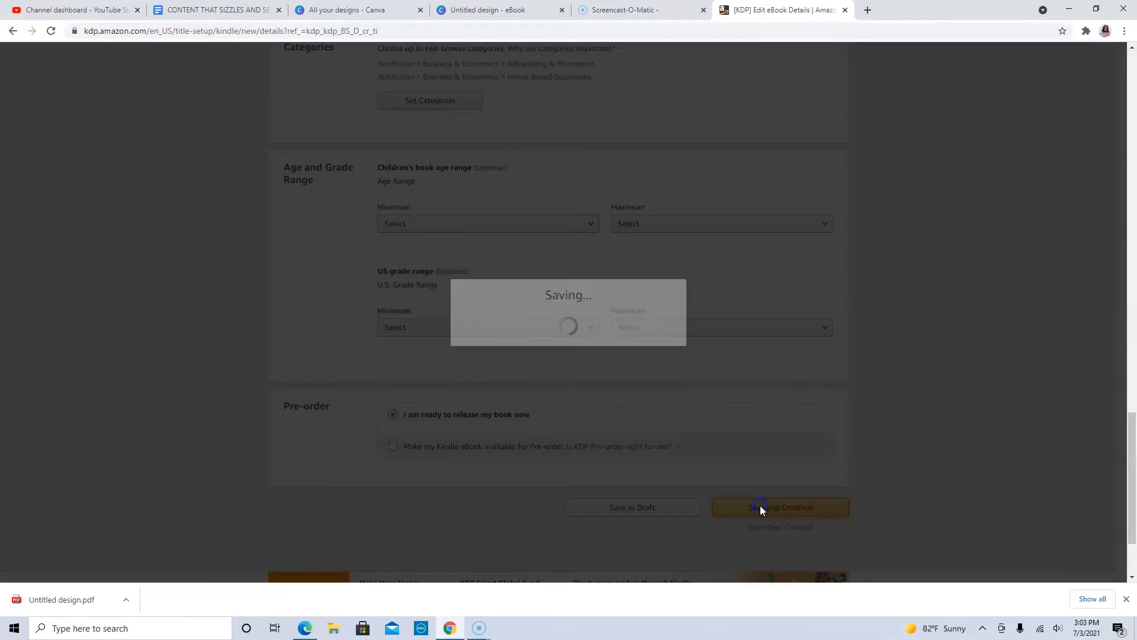
Read how Digital Rights Management affects the Kindle eBook and enable DRM for it.
scroll(922, 348, "down", 1)
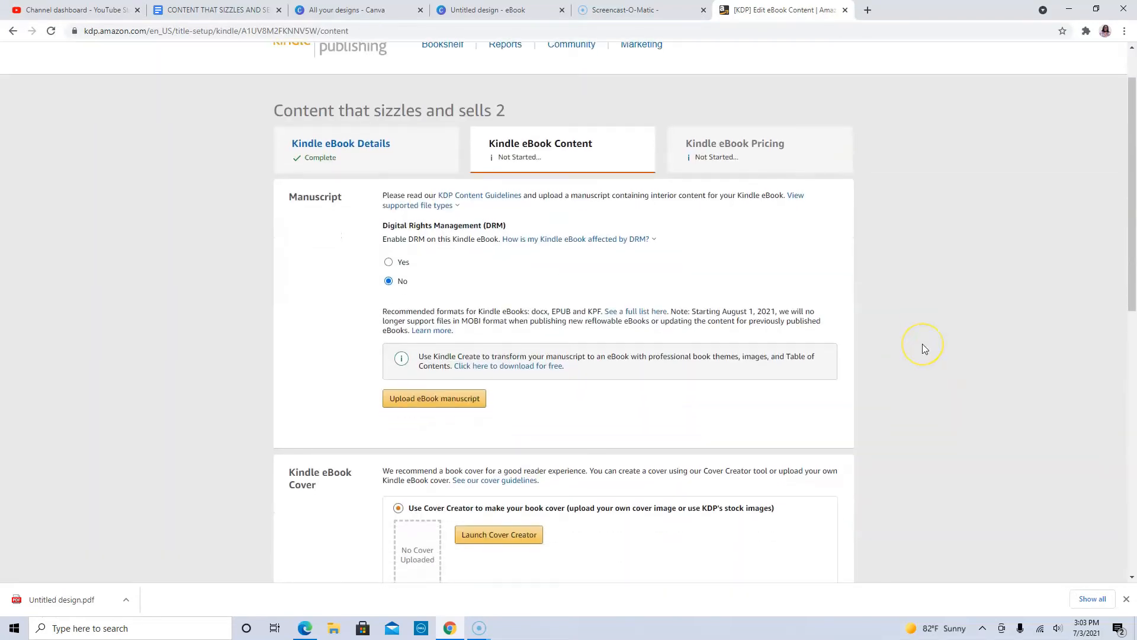
scroll(875, 391, "down", 1)
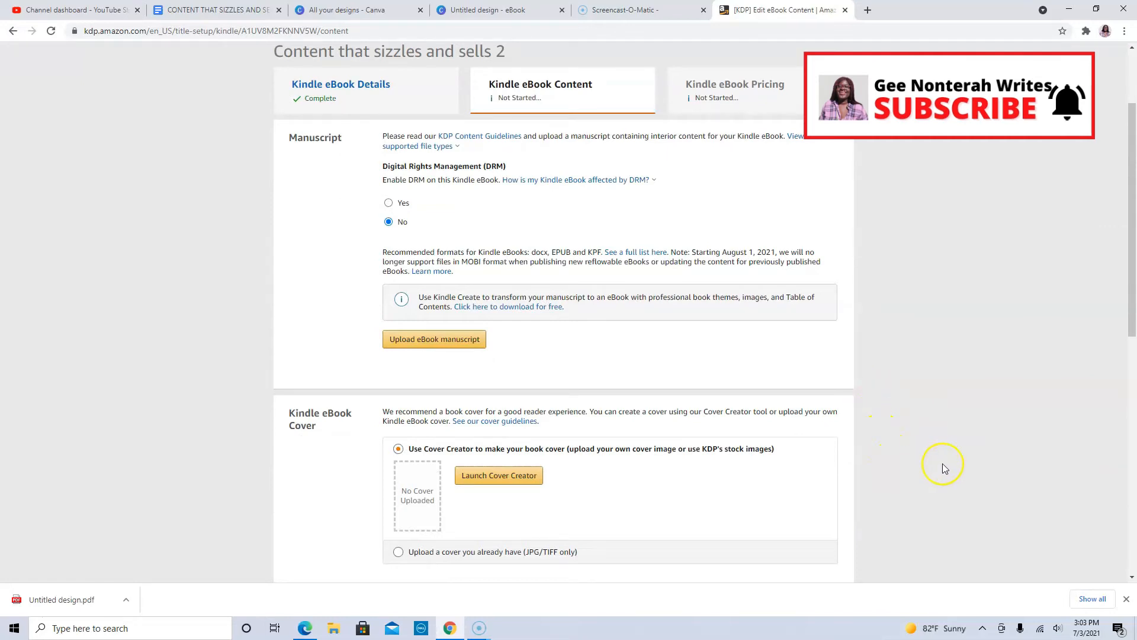
scroll(977, 432, "down", 1)
scroll(996, 406, "up", 1)
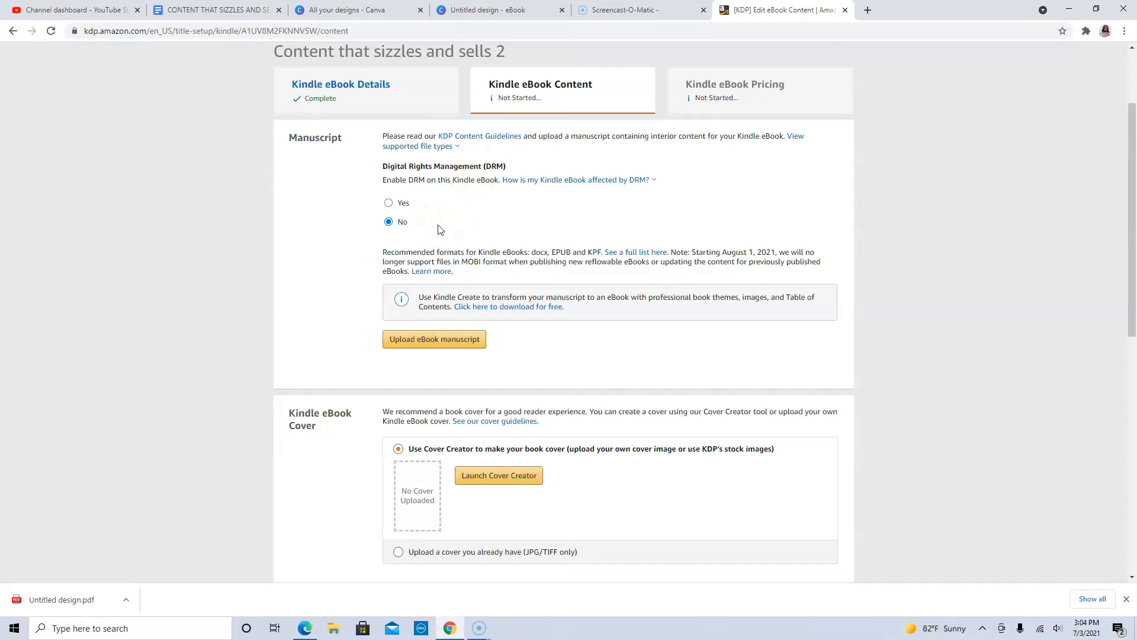
left_click(638, 181)
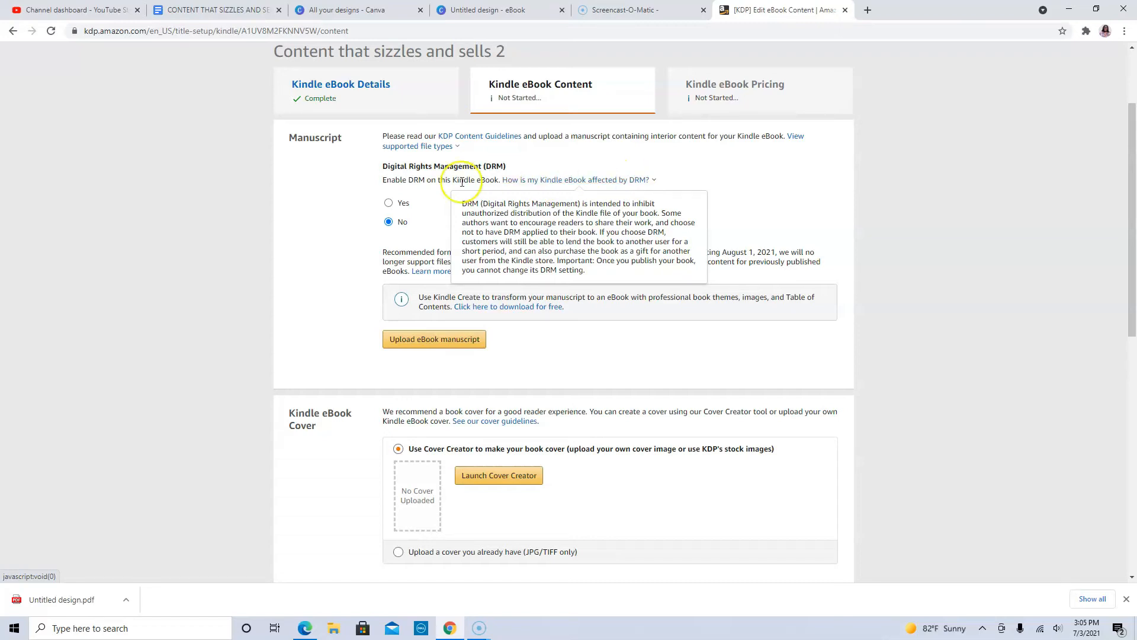
left_click(387, 203)
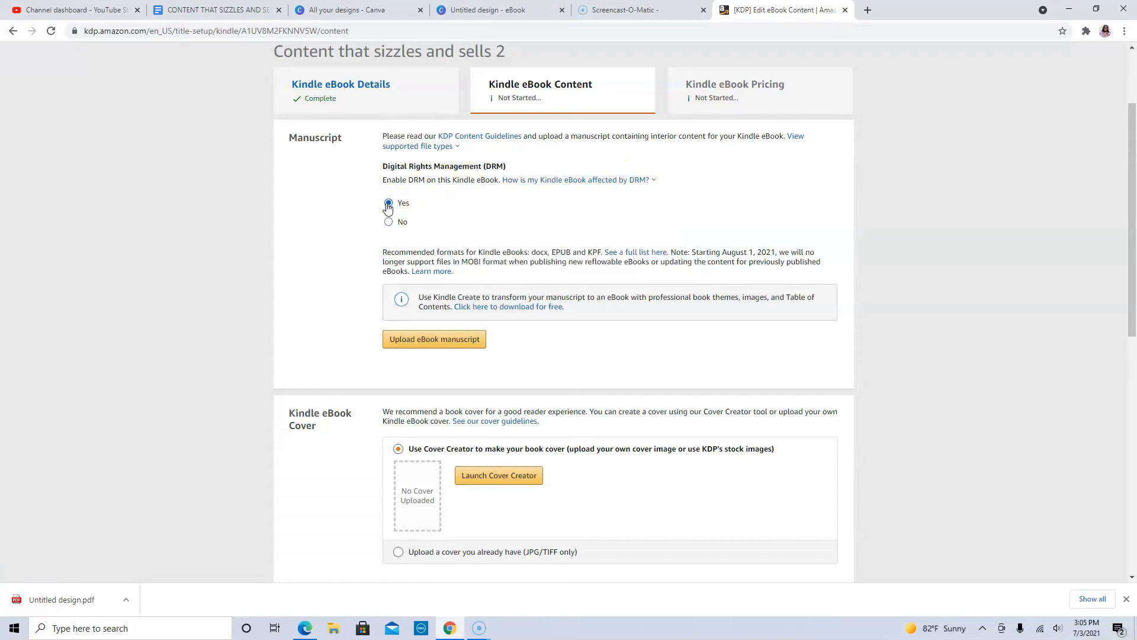
scroll(565, 373, "down", 1)
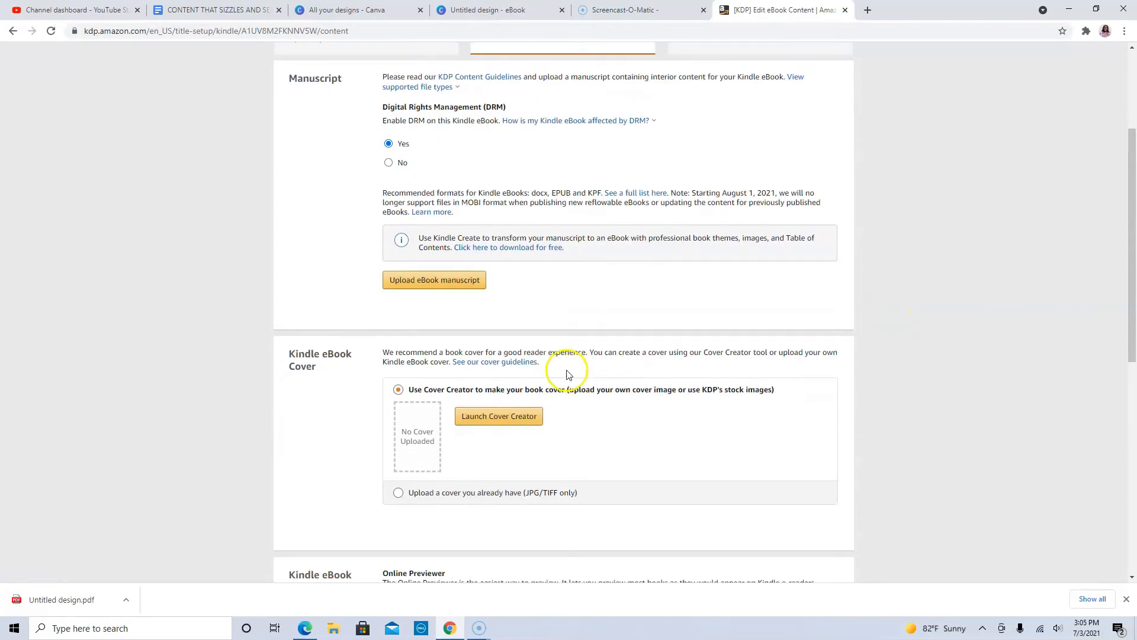
left_click(433, 282)
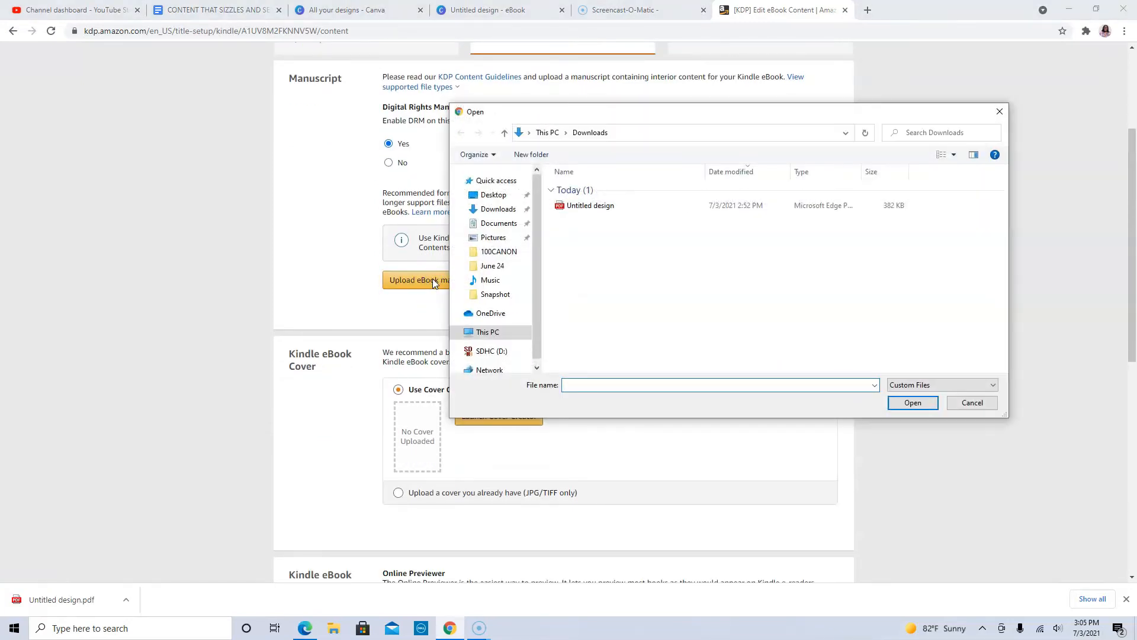
left_click(999, 111)
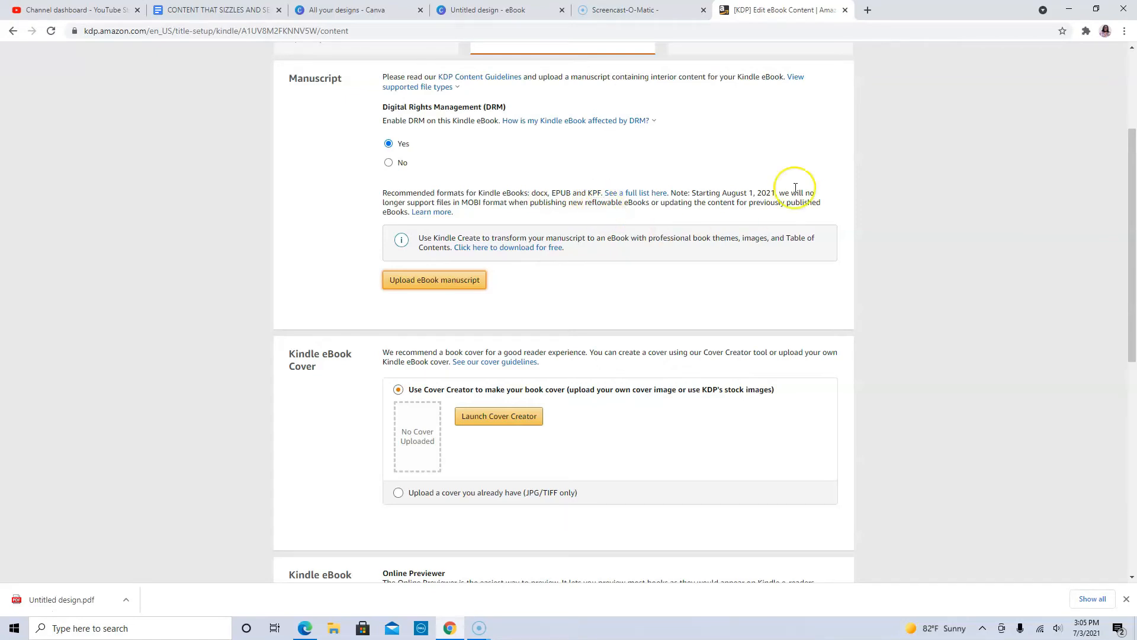
Switch to the Google Docs manuscript, download it as Microsoft Word (.docx), and check the list of available download formats.
left_click(203, 13)
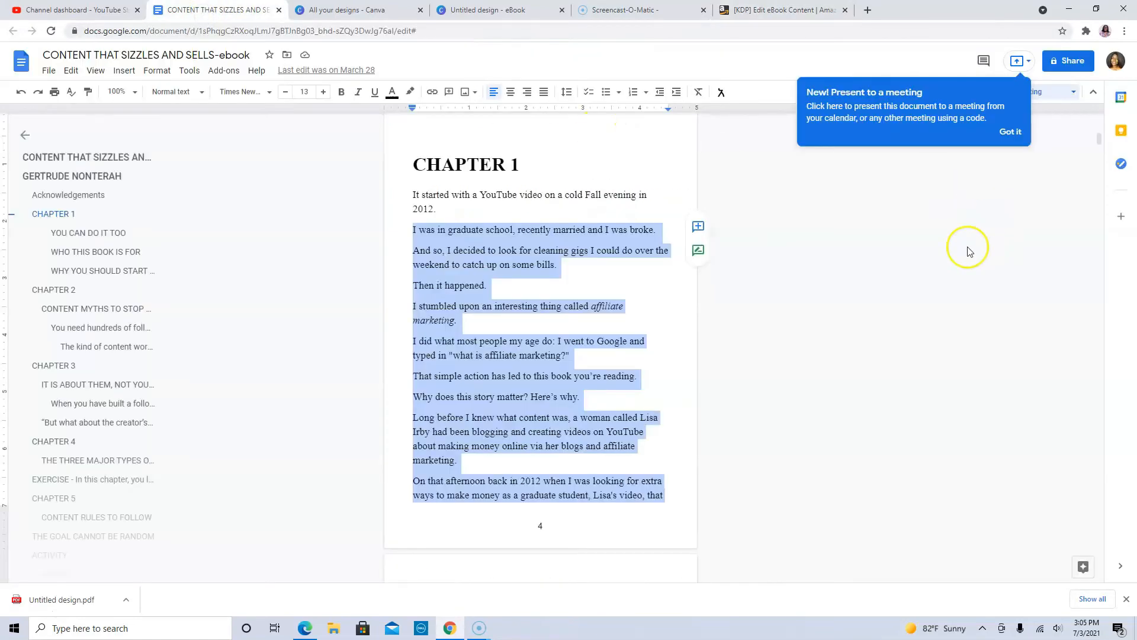
left_click(818, 354)
scroll(818, 354, "up", 2)
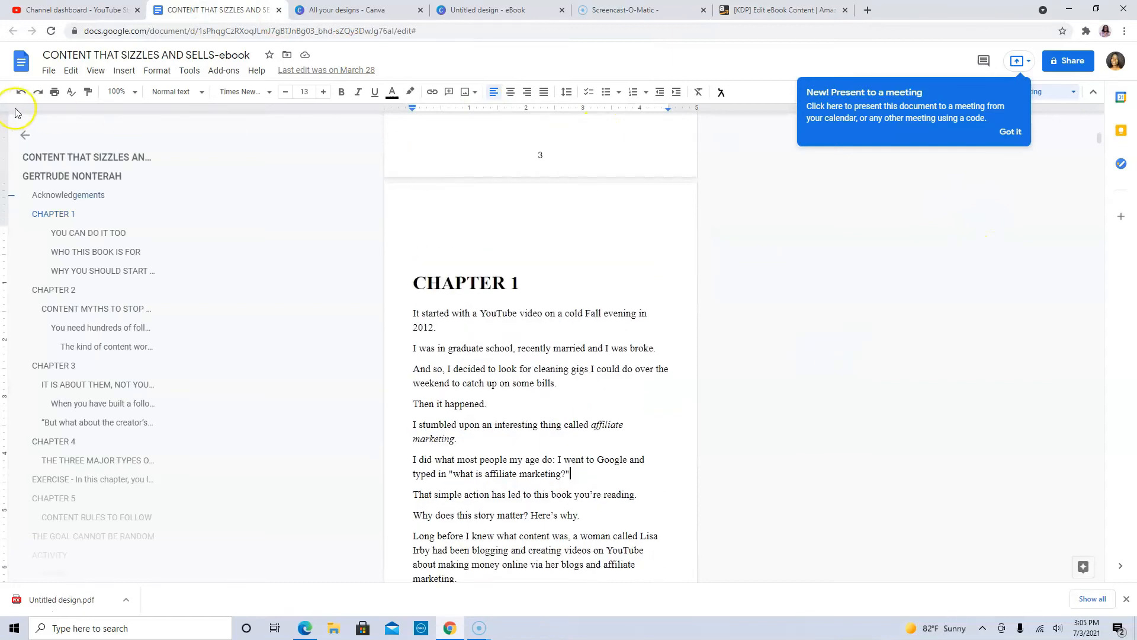
left_click(49, 72)
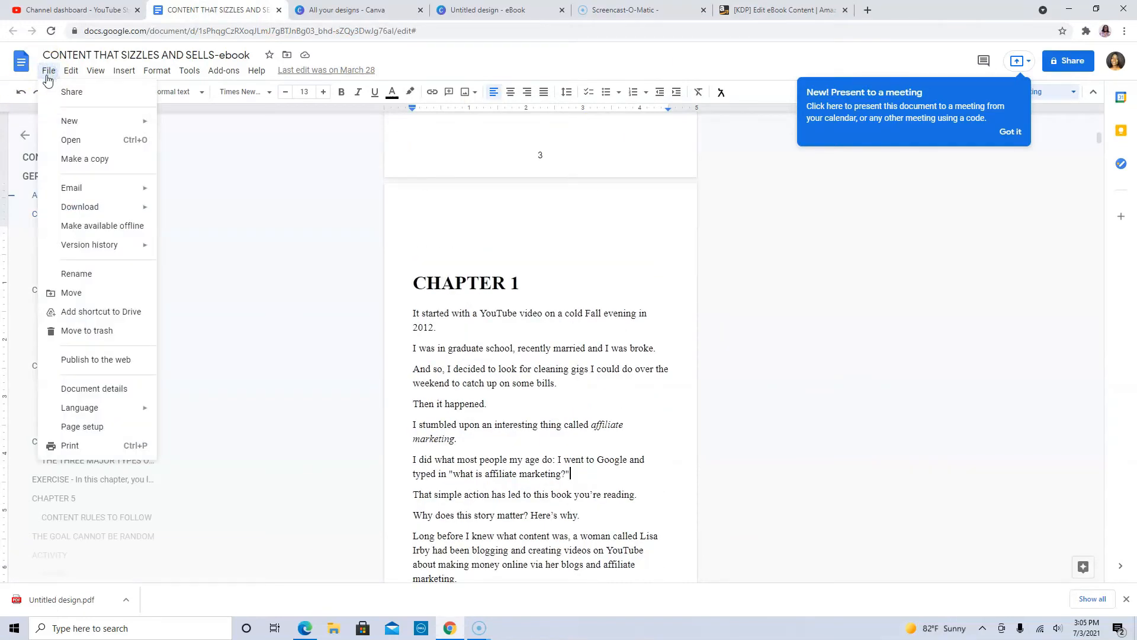
mouse_move(140, 211)
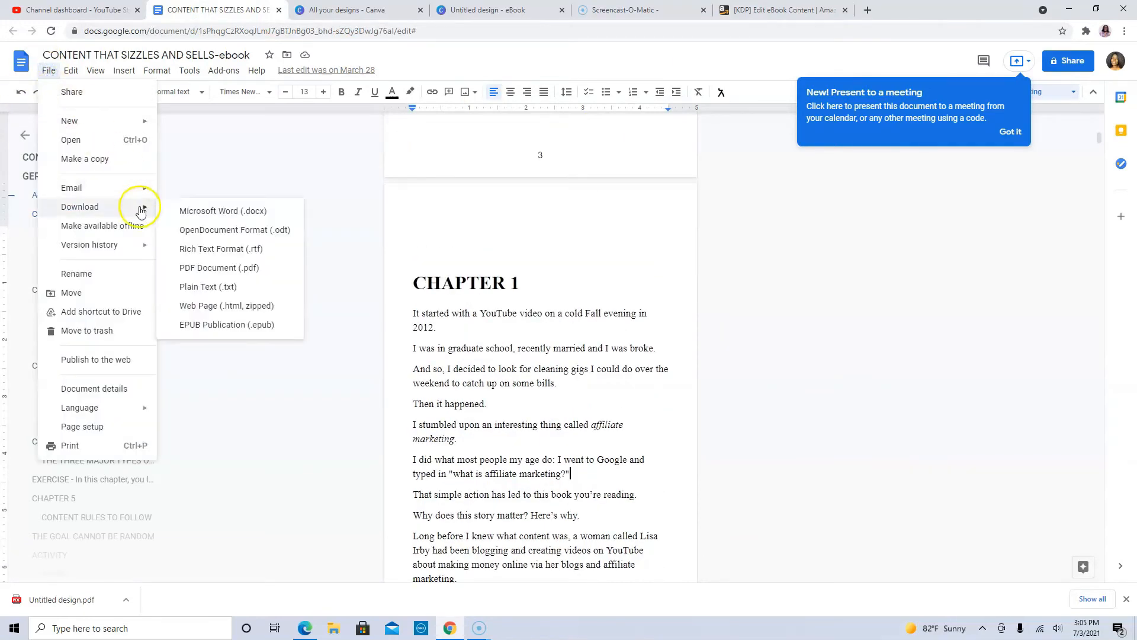
left_click(273, 217)
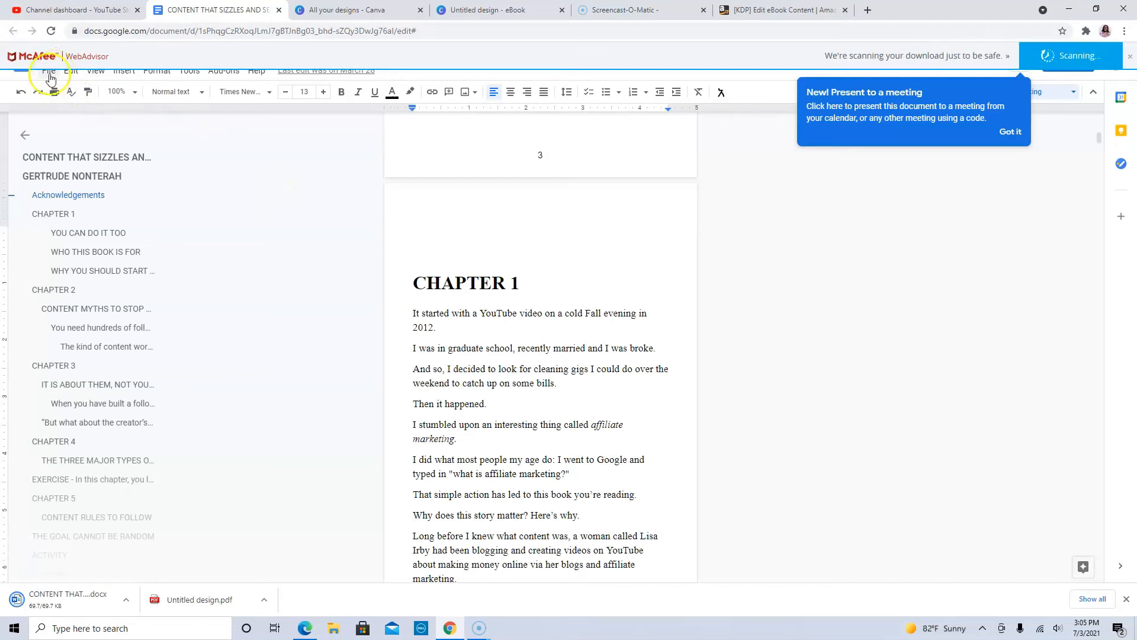
left_click(1130, 56)
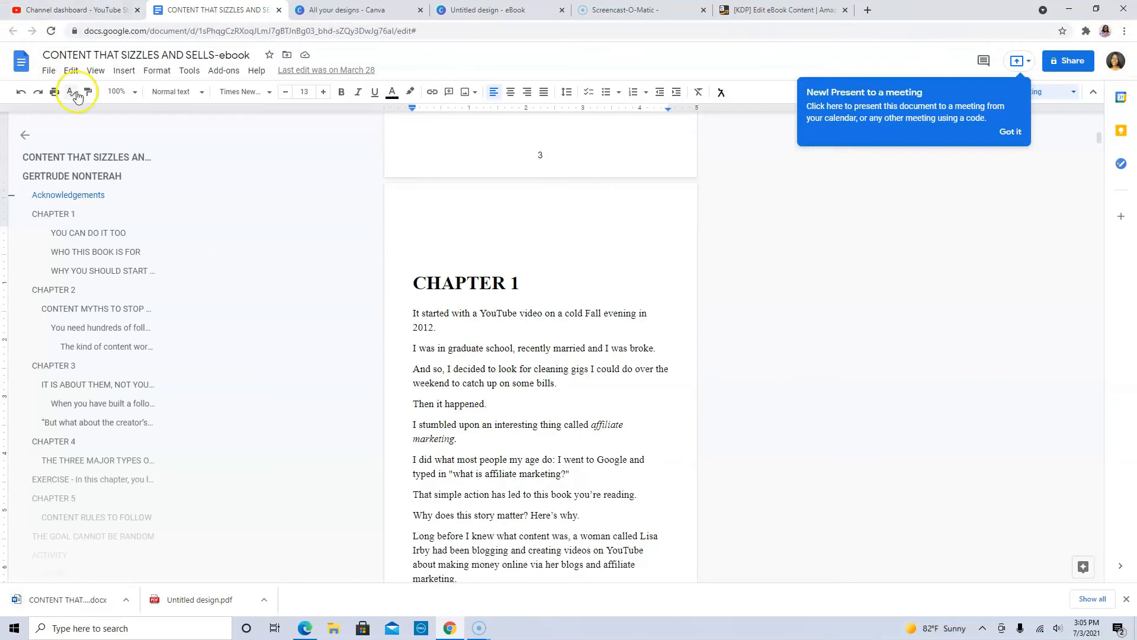
left_click(49, 71)
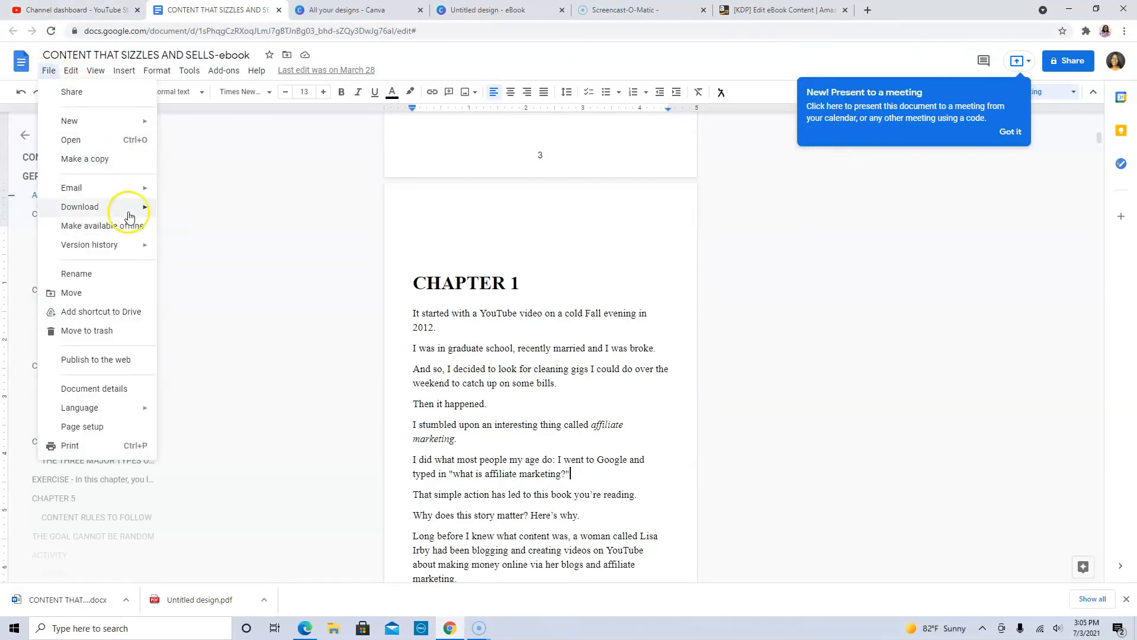
mouse_move(130, 208)
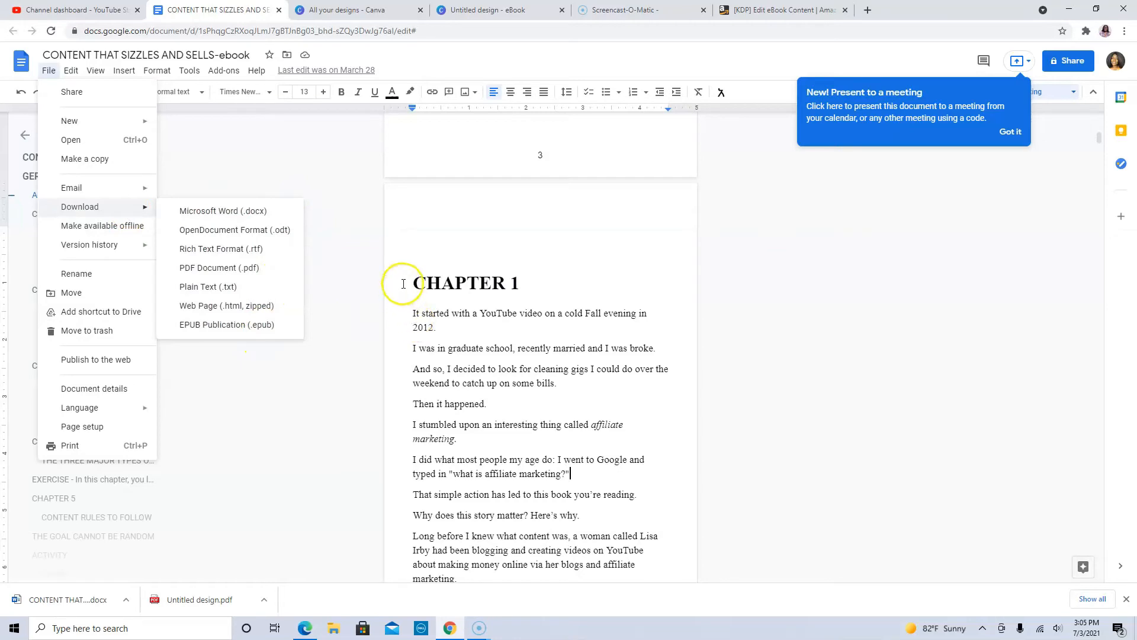
Return to Kindle Direct Publishing and upload "CONTENT THAT SIZZLES AND SELLS-ebook" from Downloads as the eBook manuscript.
left_click(773, 11)
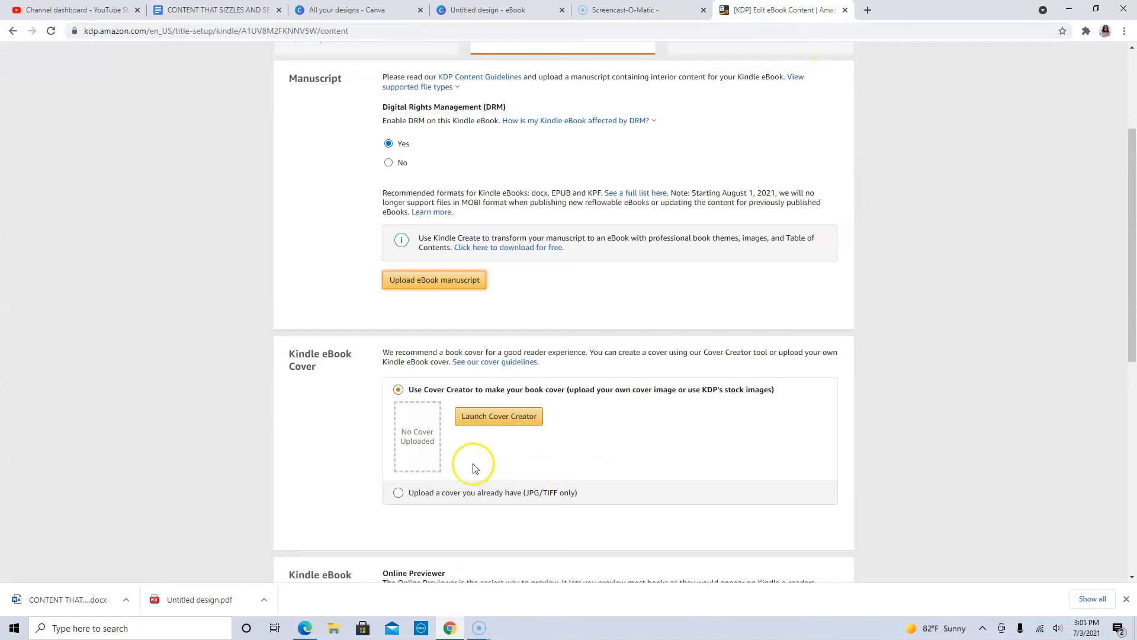
left_click(435, 280)
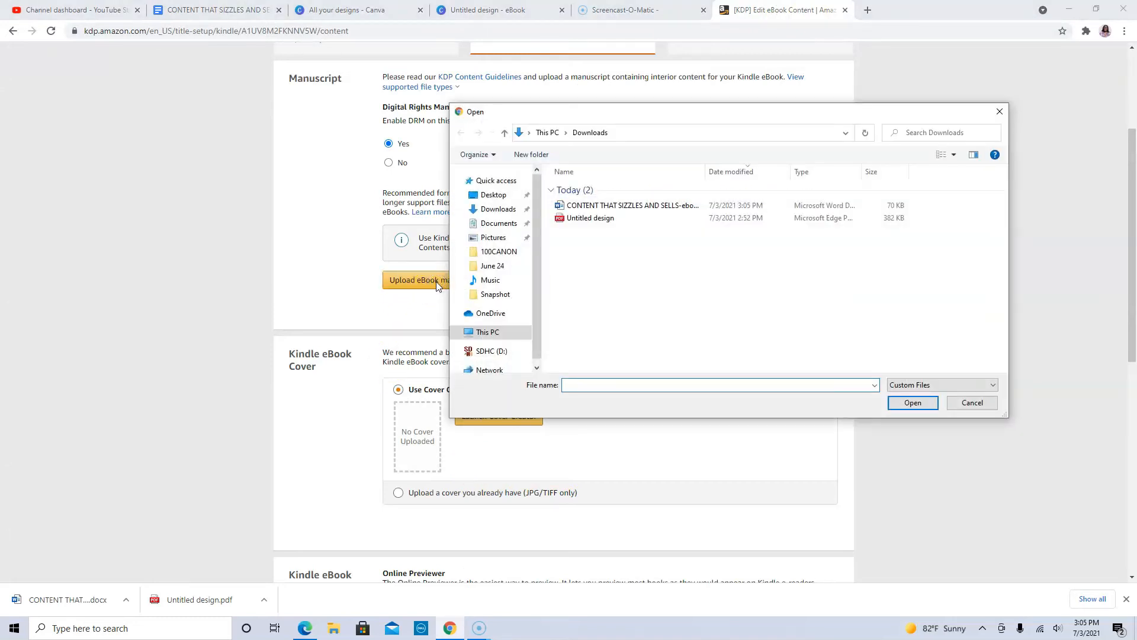
left_click(657, 207)
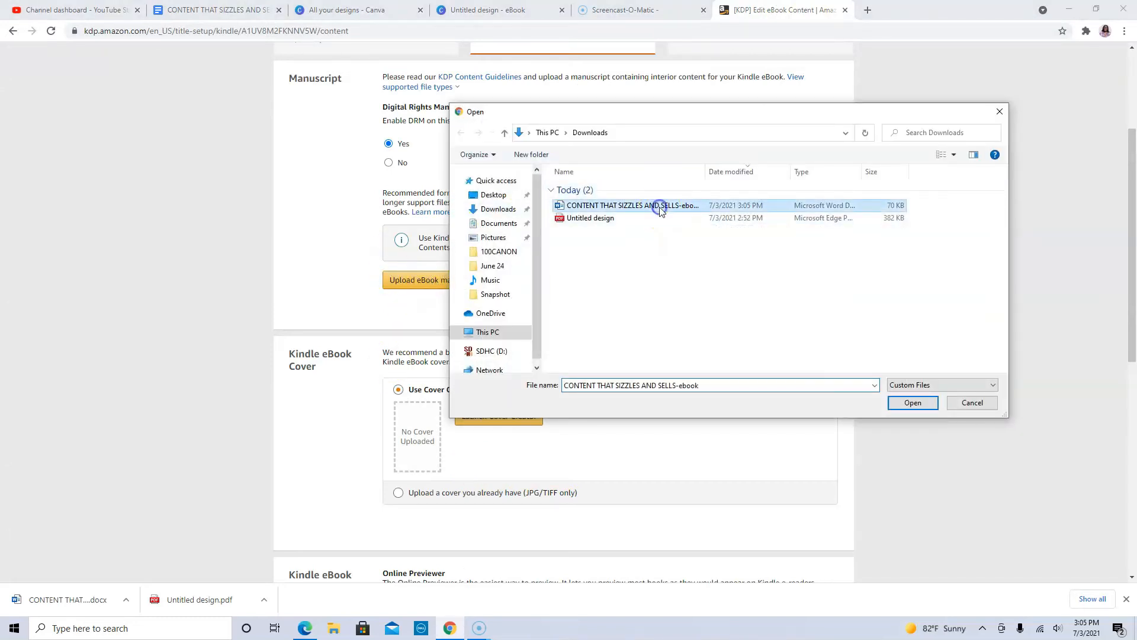
left_click(912, 403)
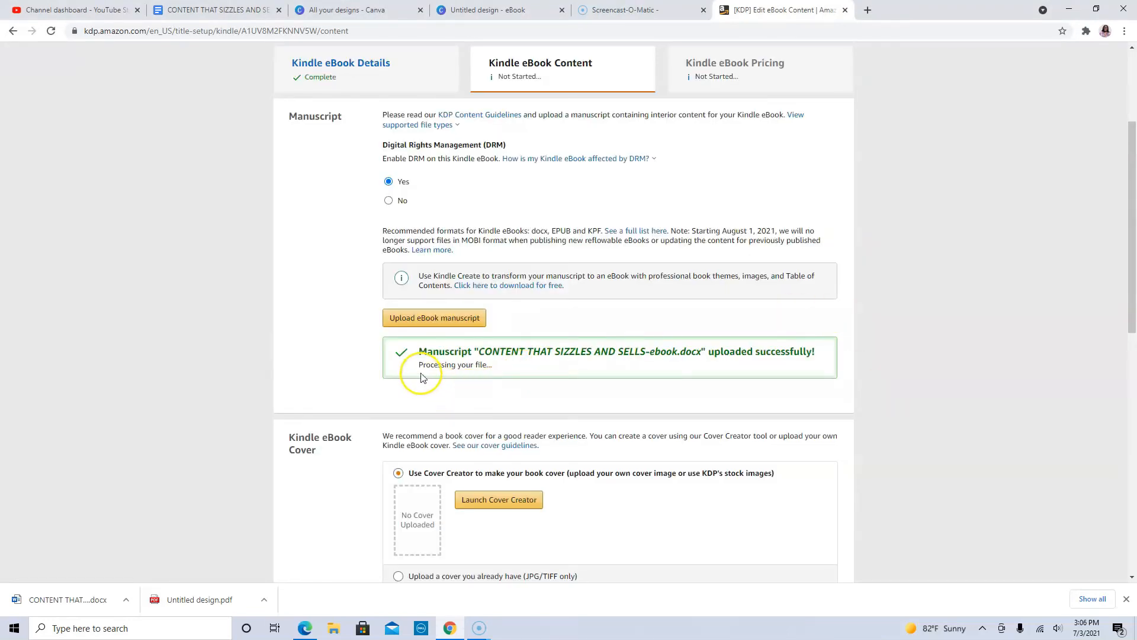
Check the eBook cover options, then switch to the Canva cover design and download it as a JPG.
scroll(550, 370, "down", 2)
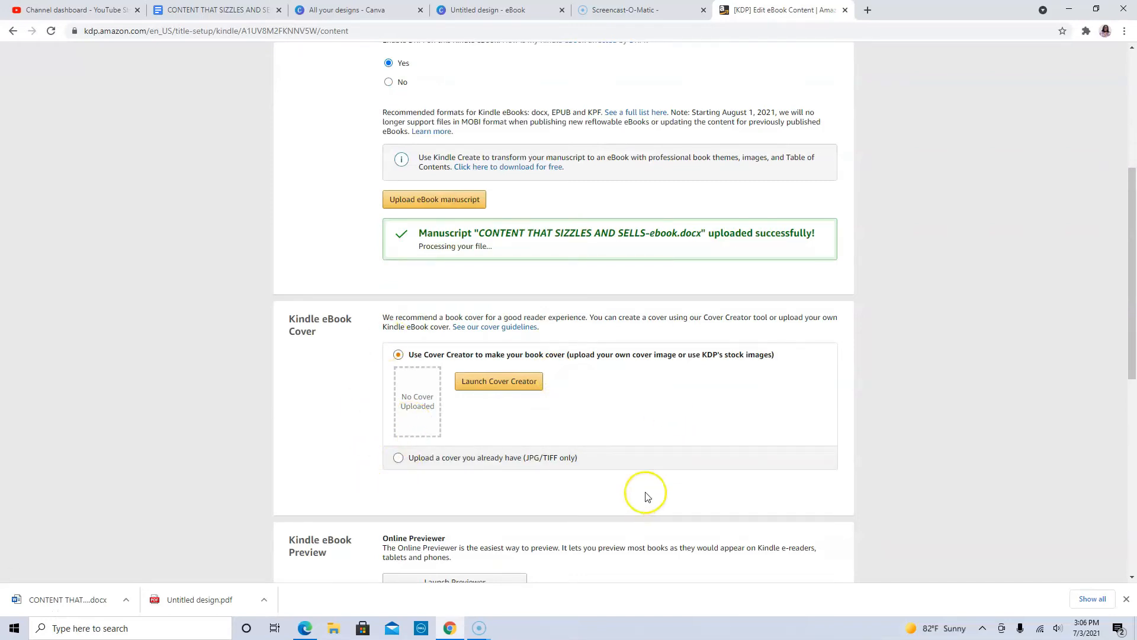
scroll(646, 503, "down", 1)
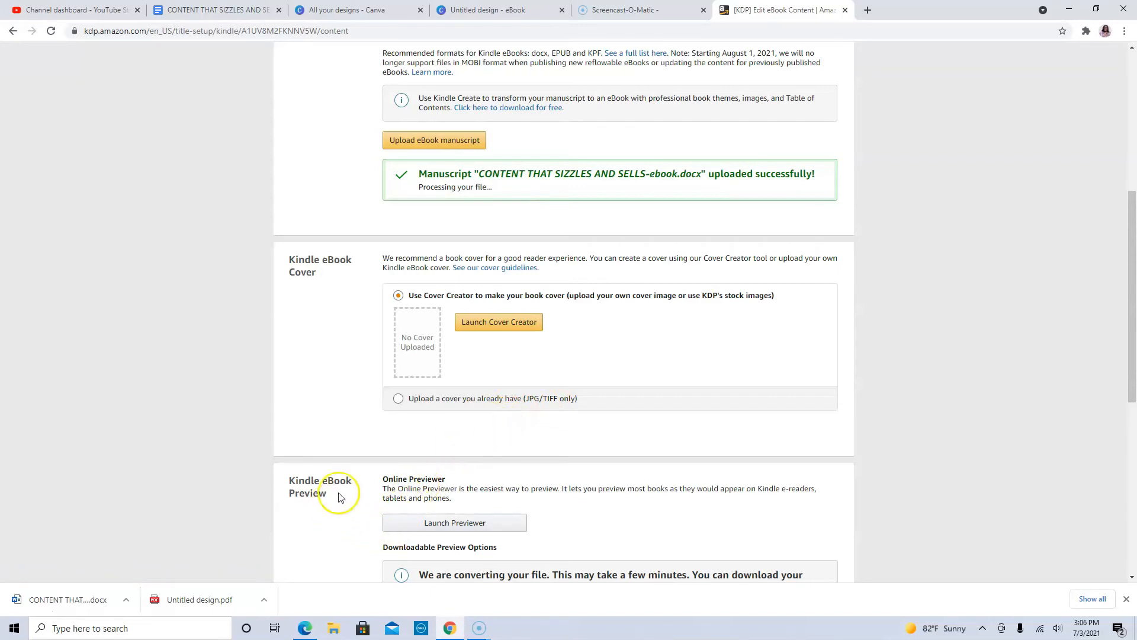
left_click(474, 12)
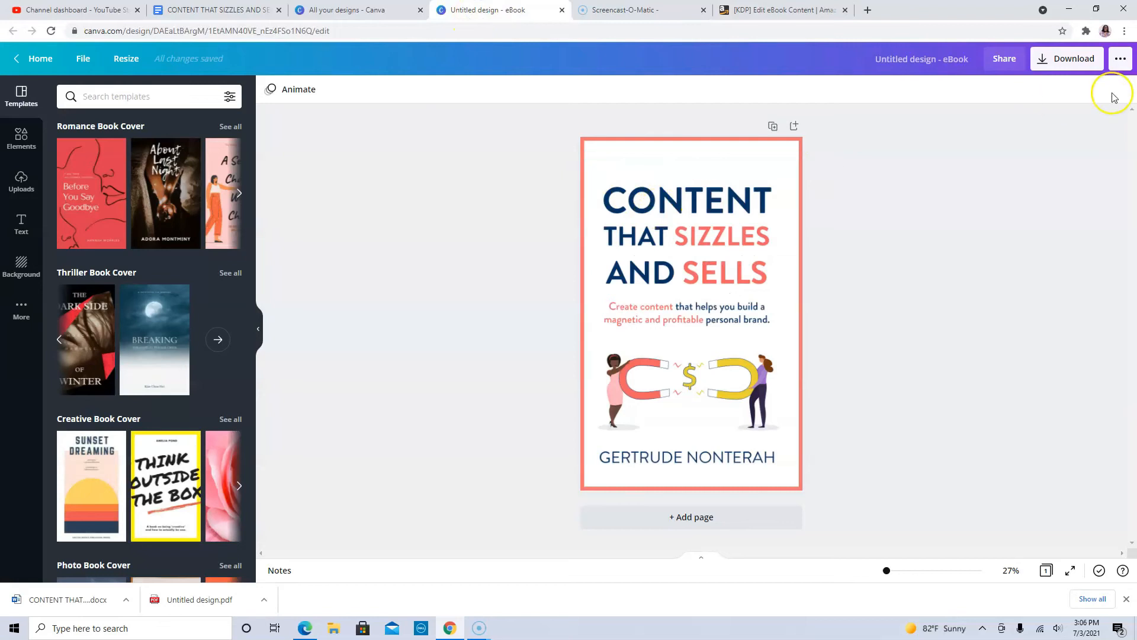
left_click(1073, 59)
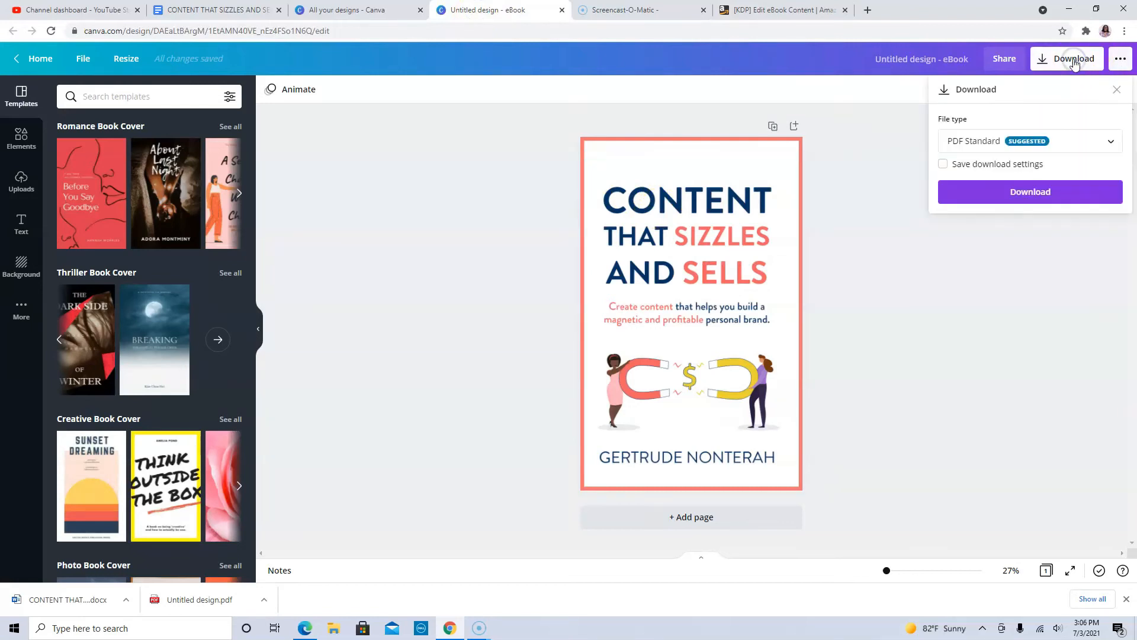
left_click(1103, 142)
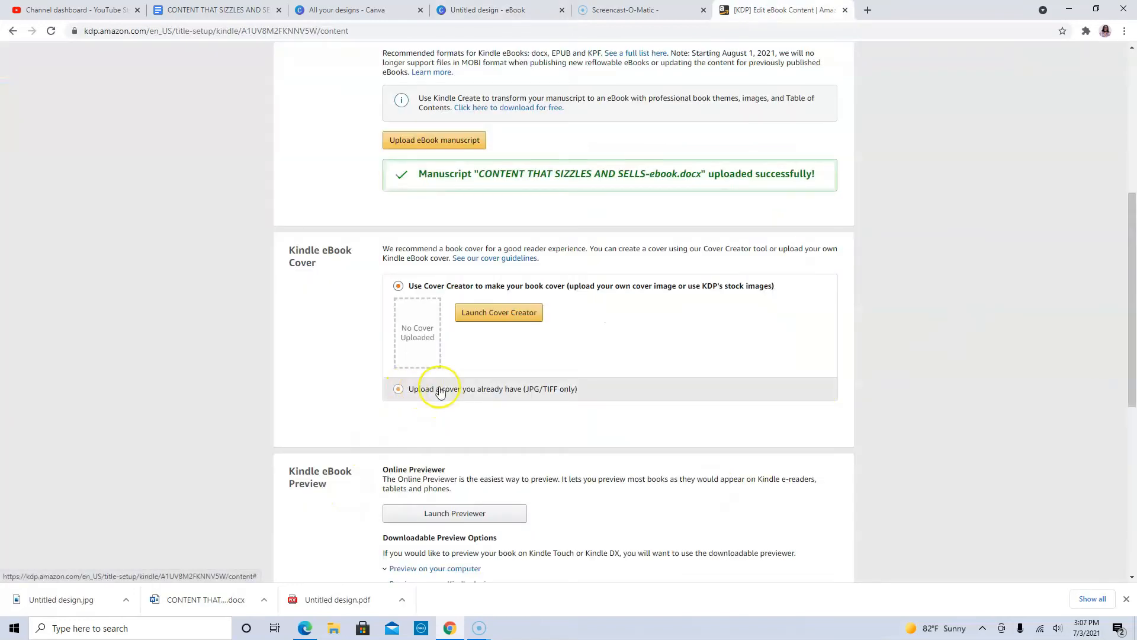
Choose to upload an existing cover for the Kindle eBook and upload the downloaded "Untitled design.jpg" file.
left_click(440, 391)
left_click(504, 336)
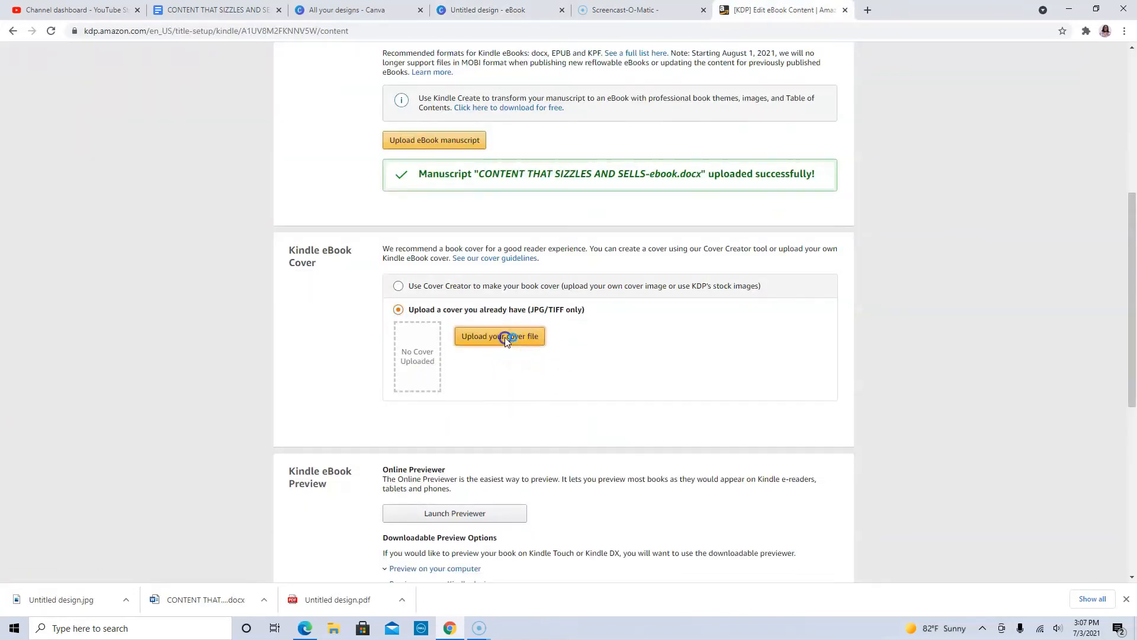
left_click(607, 207)
left_click(911, 402)
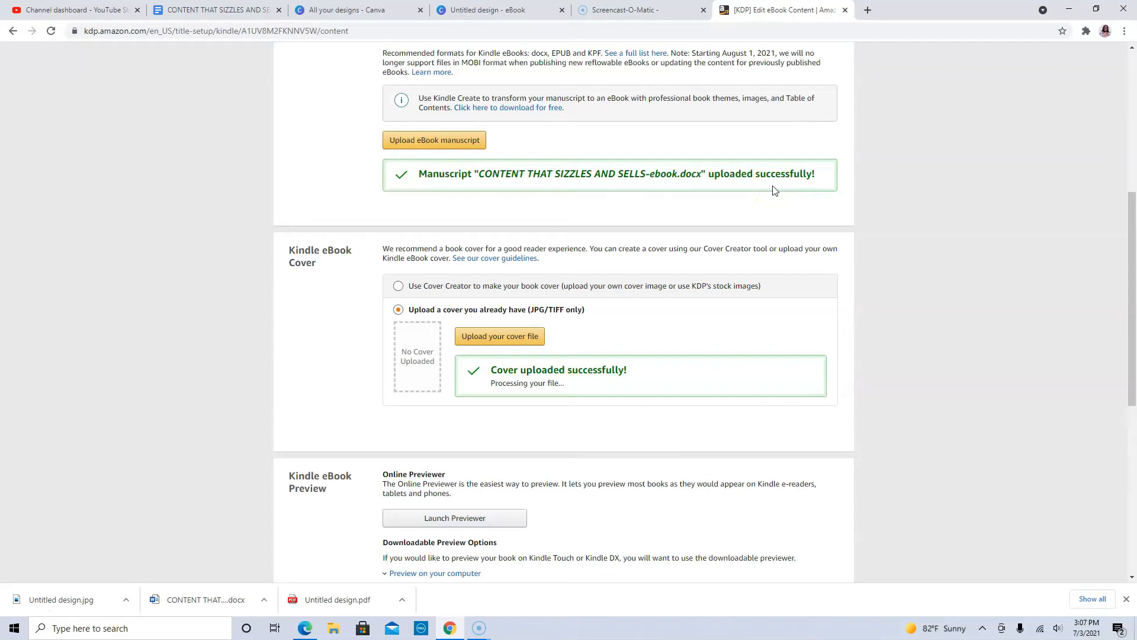
Examine the Kindle eBook preview options and the optional ISBN and publisher fields.
scroll(830, 279, "down", 3)
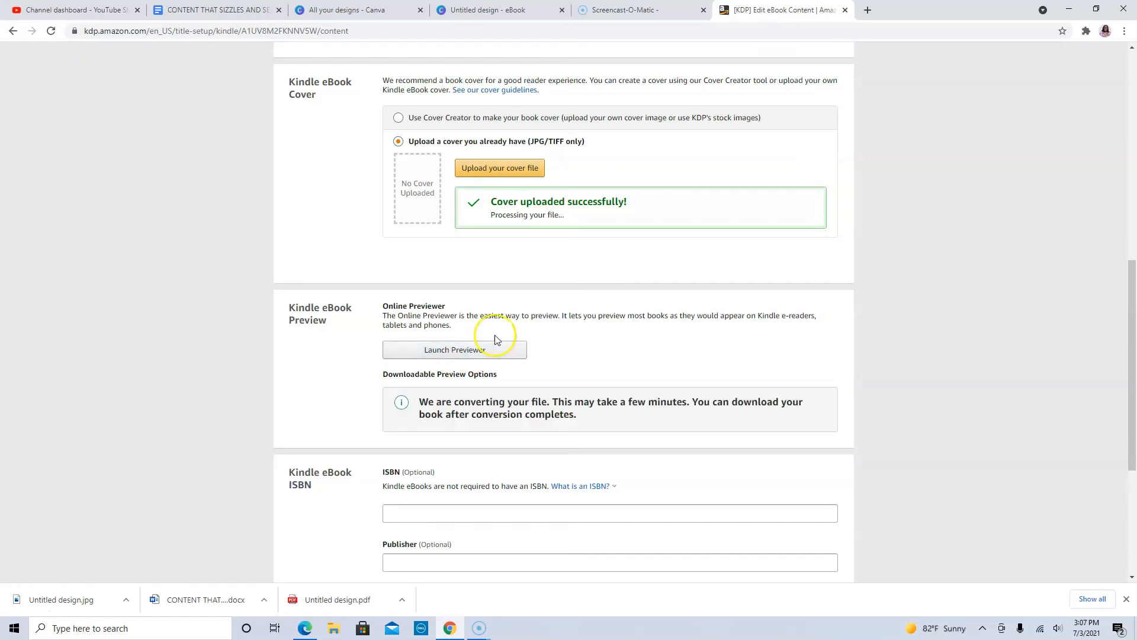
scroll(682, 333, "up", 1)
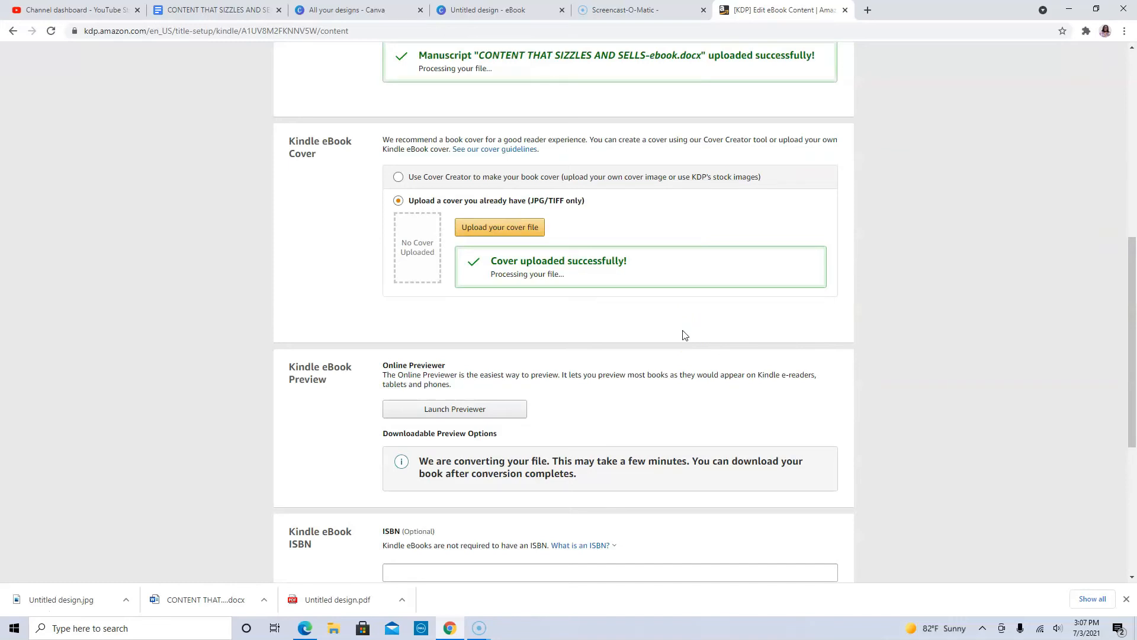
scroll(684, 335, "down", 1)
left_click(406, 421)
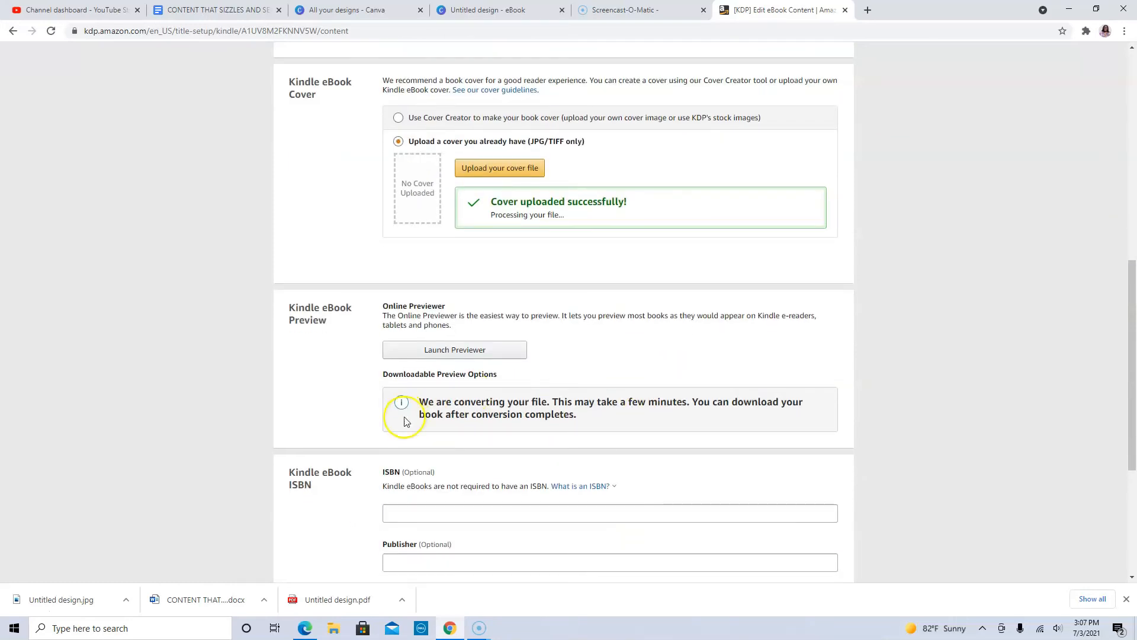
scroll(691, 373, "down", 1)
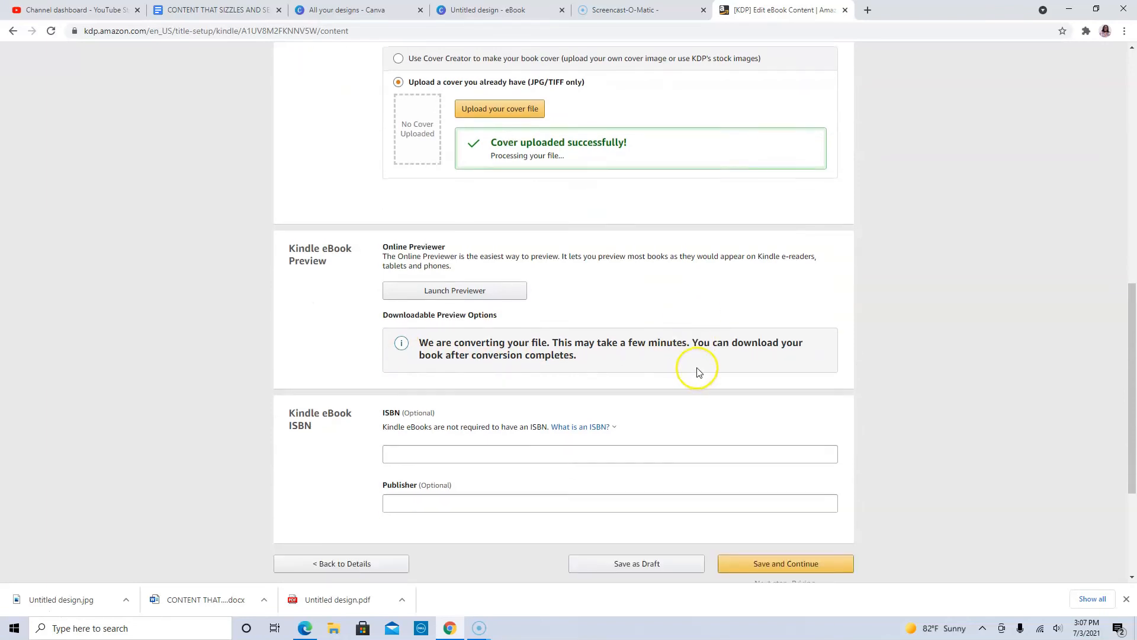
scroll(734, 378, "down", 1)
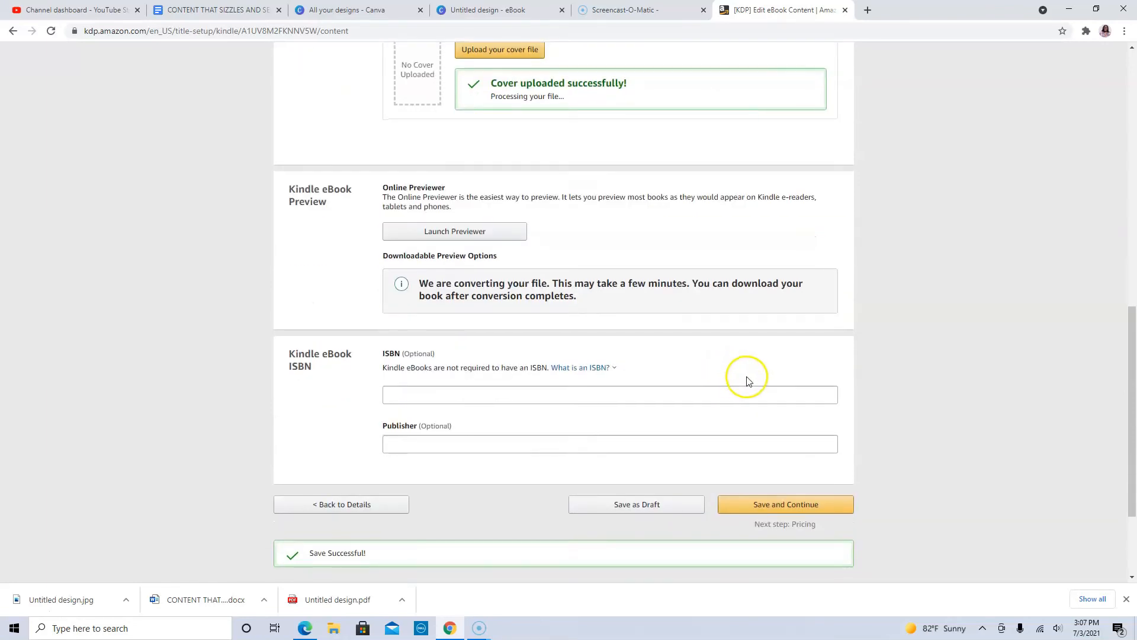
Check the uploaded cover and launch the Online Previewer for the Kindle eBook.
left_click(409, 401)
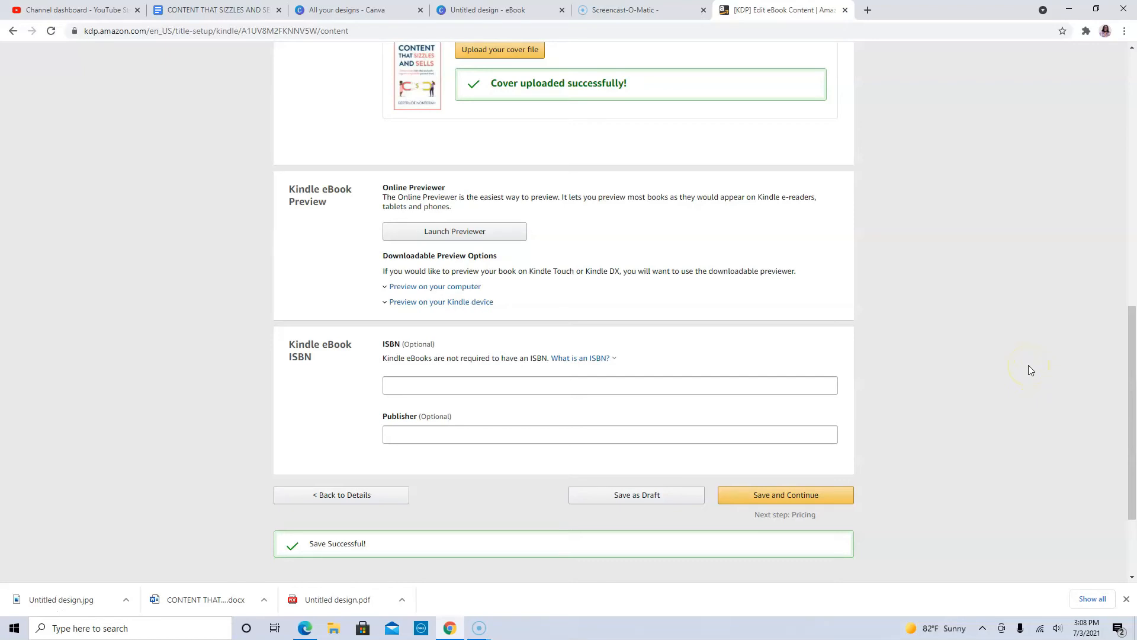
scroll(1028, 355, "up", 1)
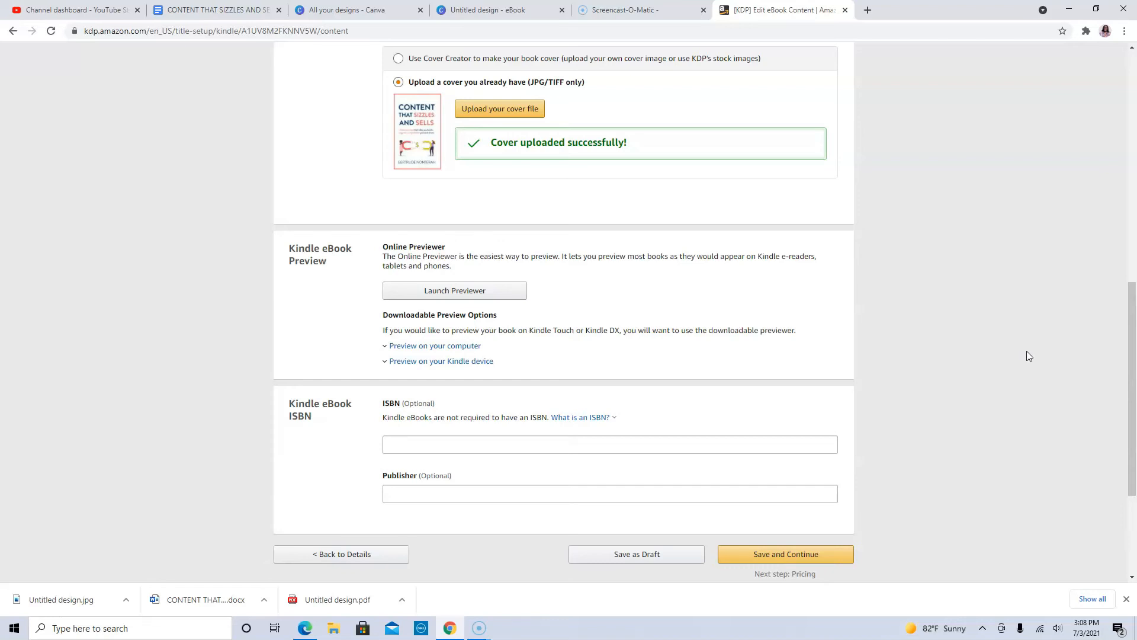
left_click(928, 383)
scroll(929, 385, "down", 1)
scroll(929, 385, "up", 1)
scroll(603, 188, "up", 1)
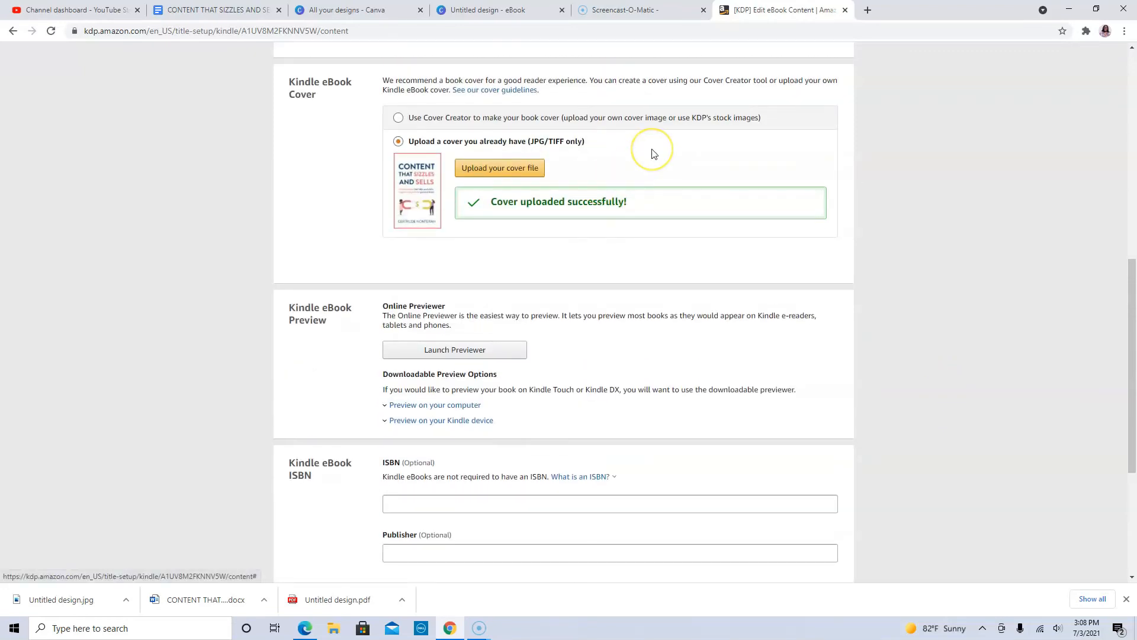
left_click(426, 352)
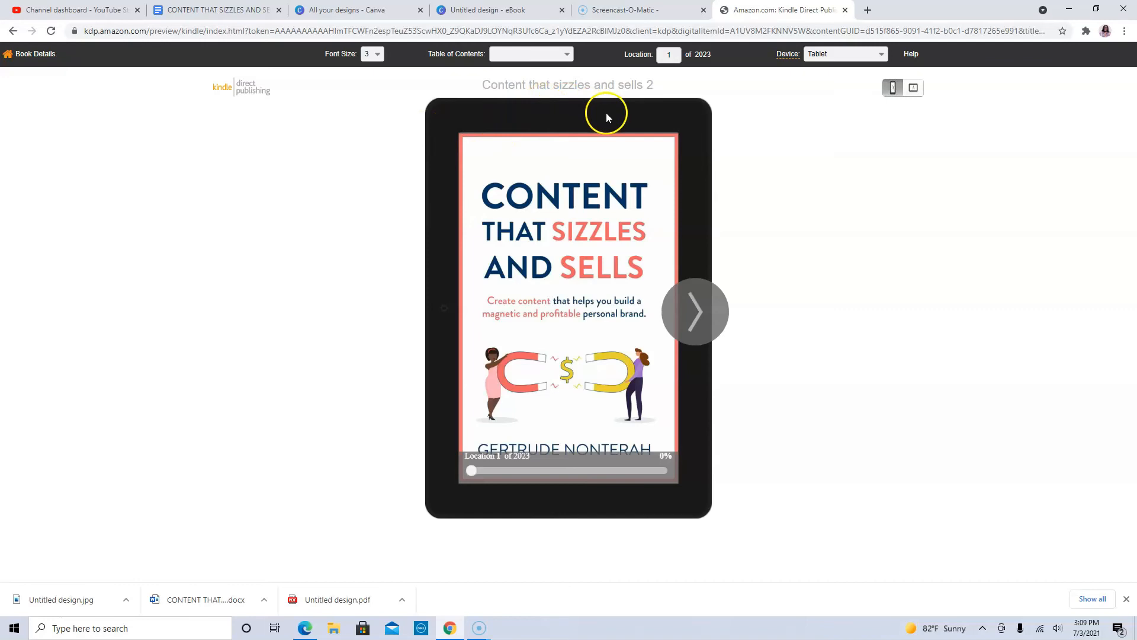
Page through the eBook preview from the cover and front matter into the second chapter to check the formatting.
left_click(694, 320)
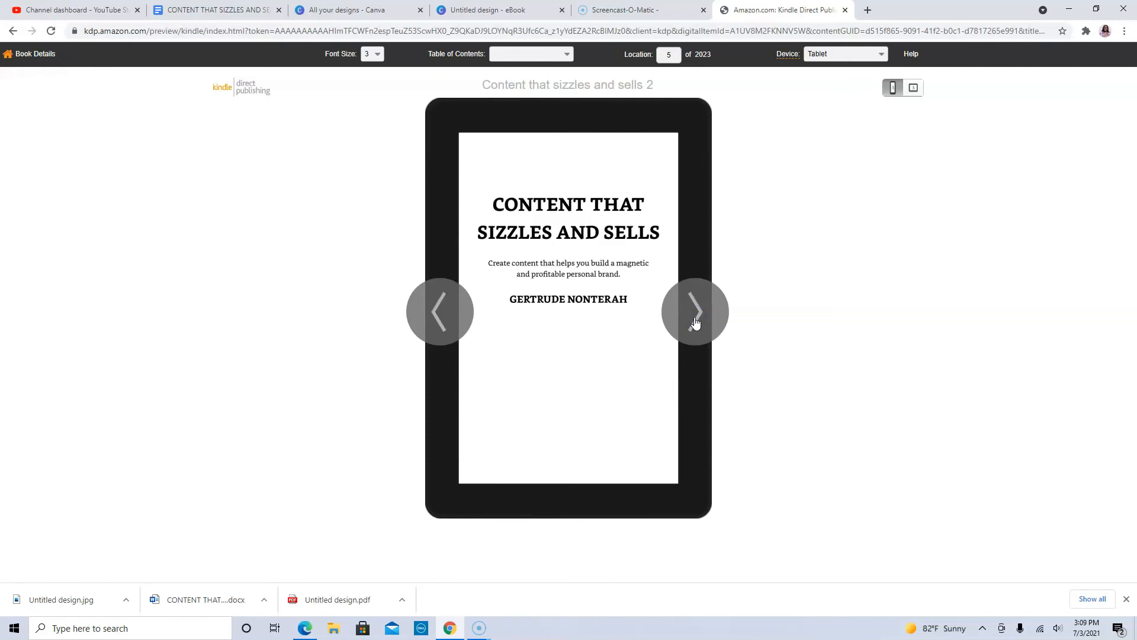
left_click(700, 333)
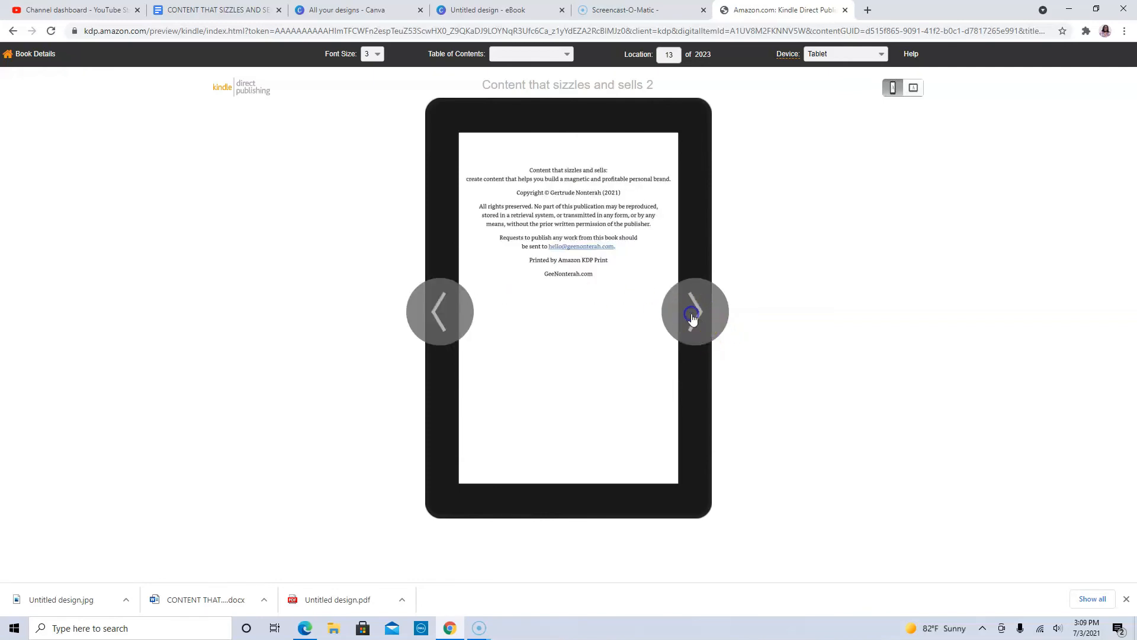
left_click(693, 319)
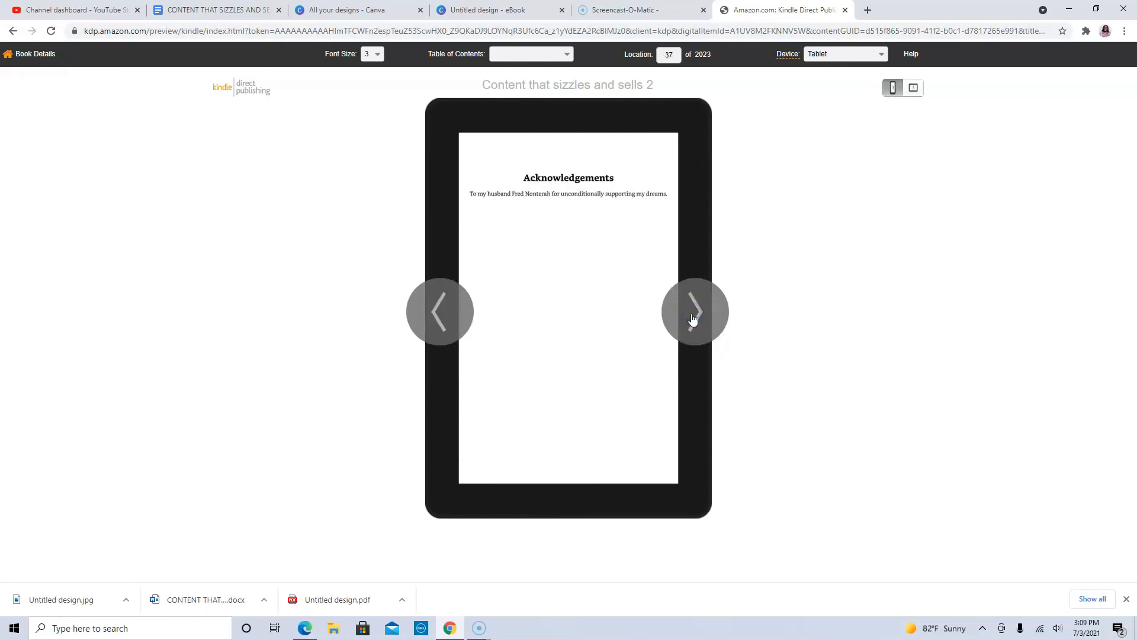
left_click(693, 318)
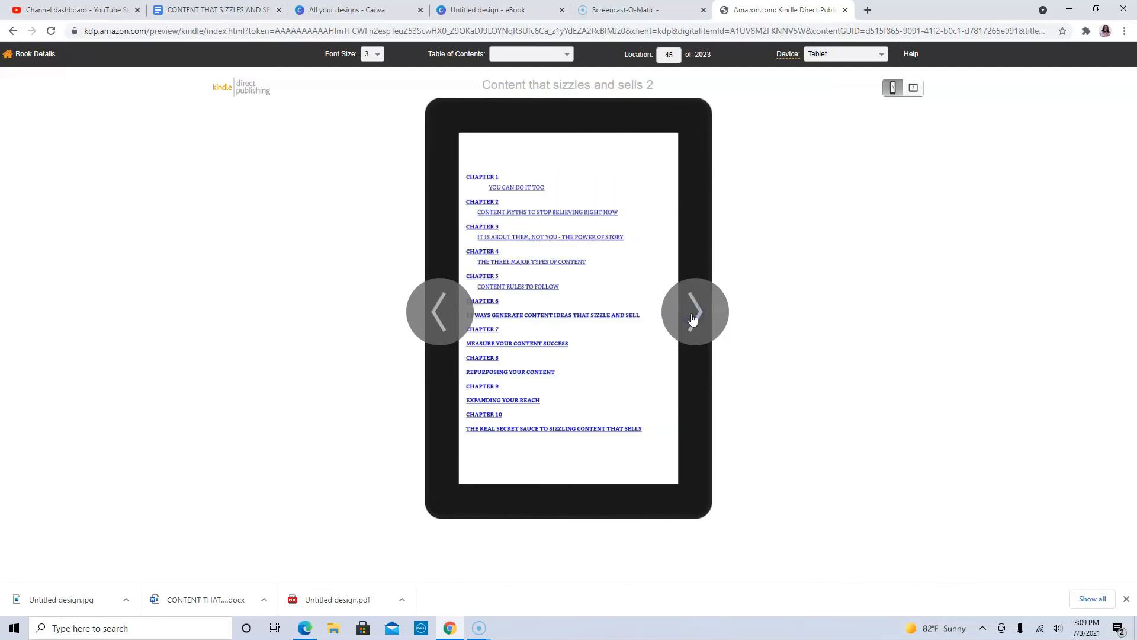
left_click(693, 319)
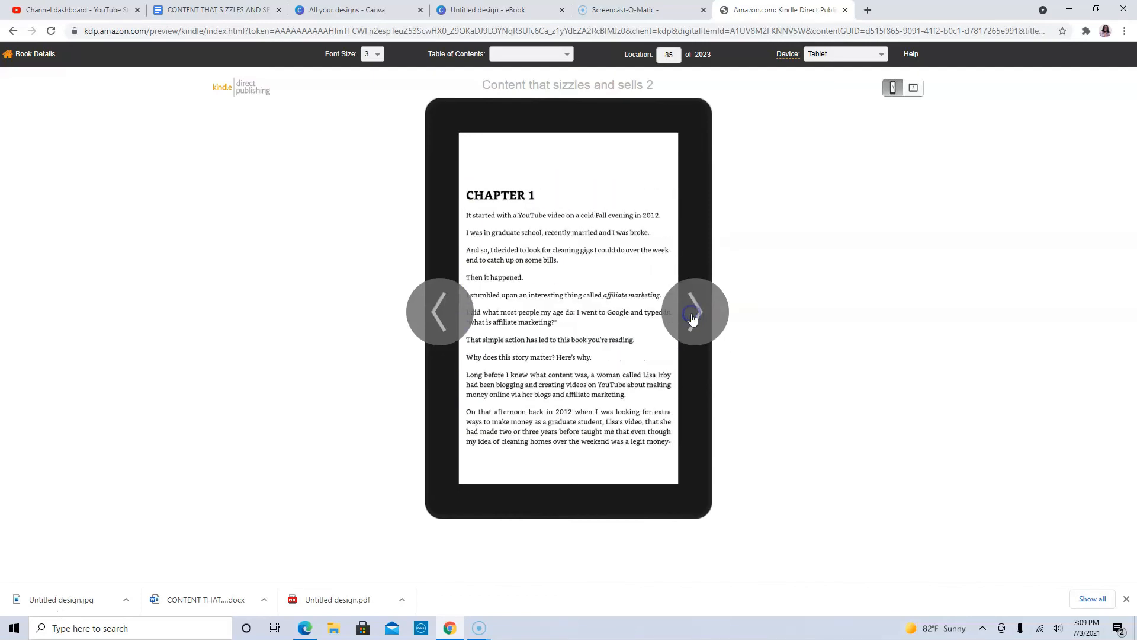
left_click(693, 319)
left_click(693, 319)
left_click(693, 319)
left_click(693, 318)
left_click(693, 318)
left_click(693, 319)
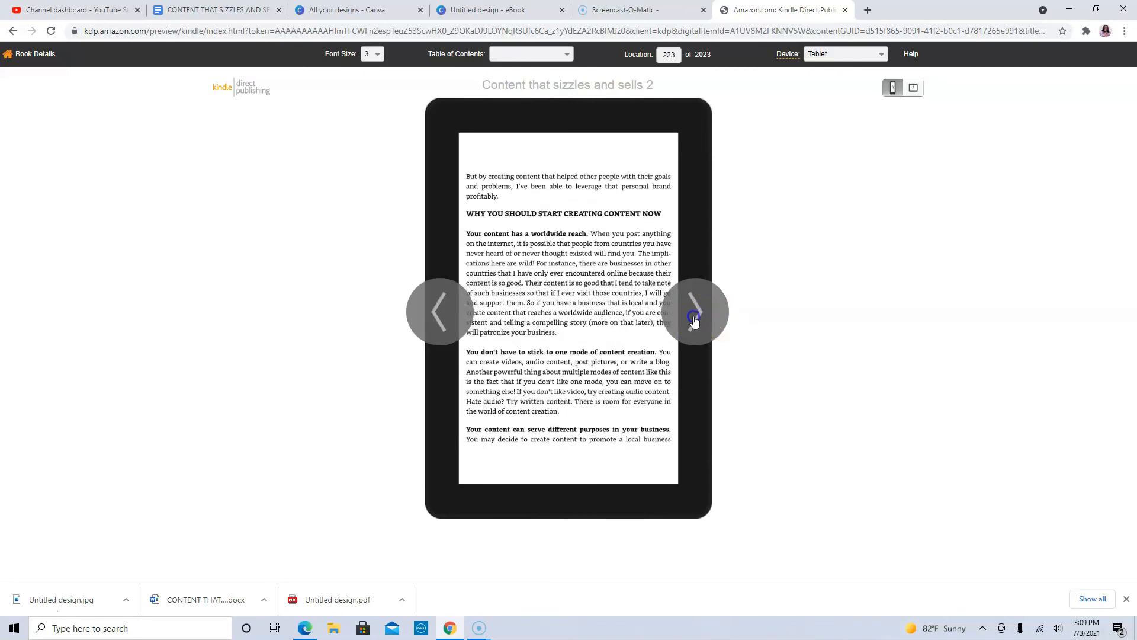
left_click(698, 318)
left_click(698, 313)
left_click(698, 313)
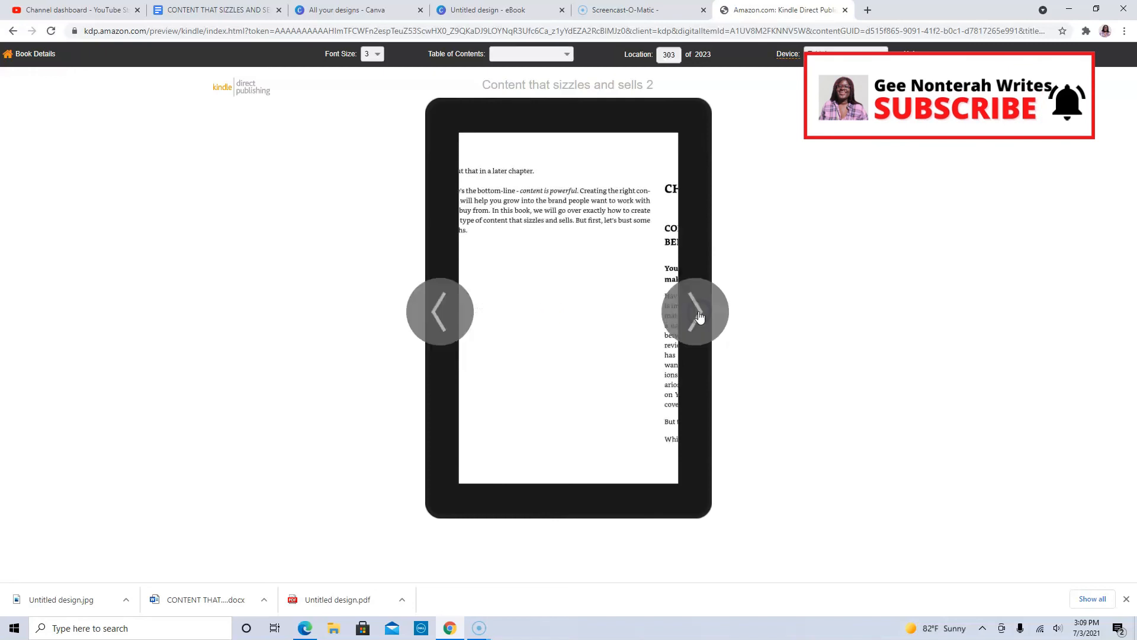
left_click(698, 314)
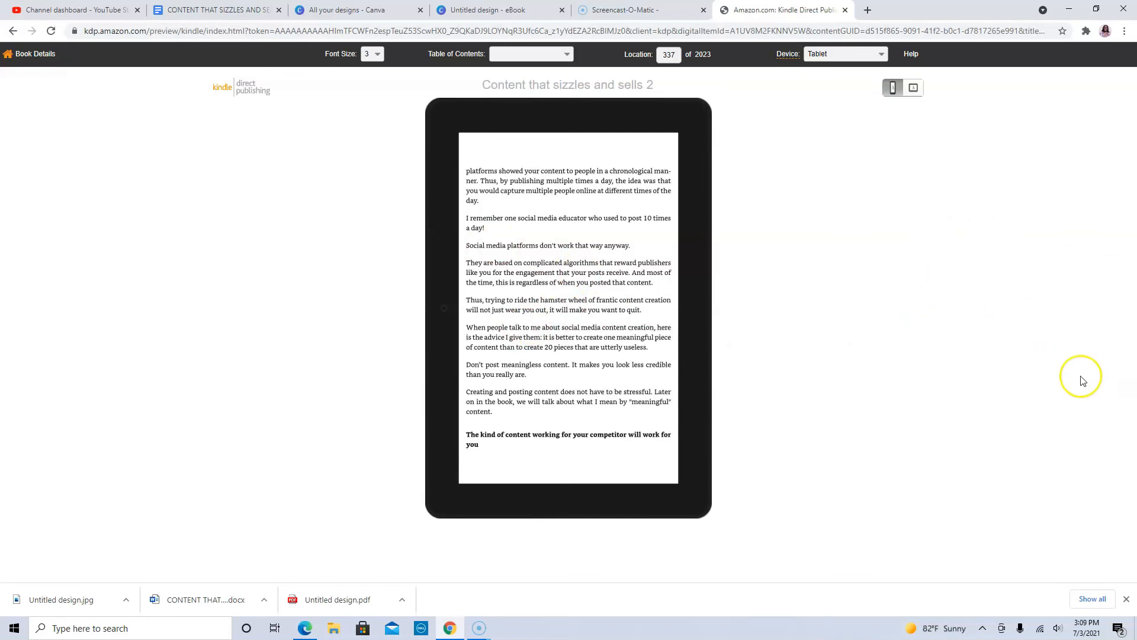
Return from the previewer to the book's setup, then save the content and continue to pricing.
mouse_move(701, 126)
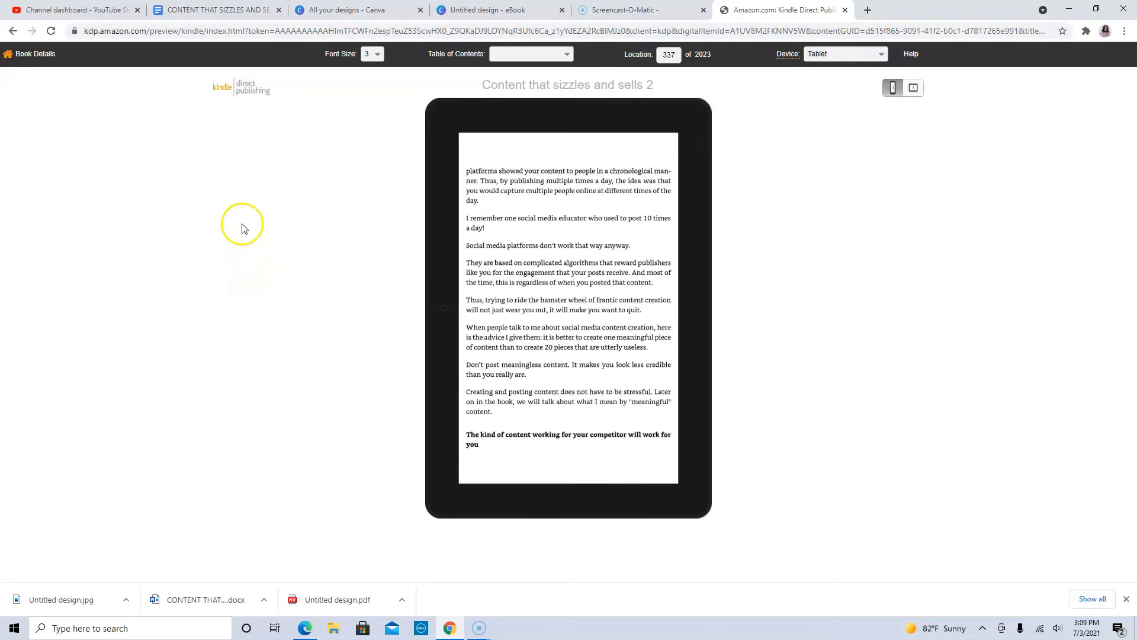
left_click(46, 55)
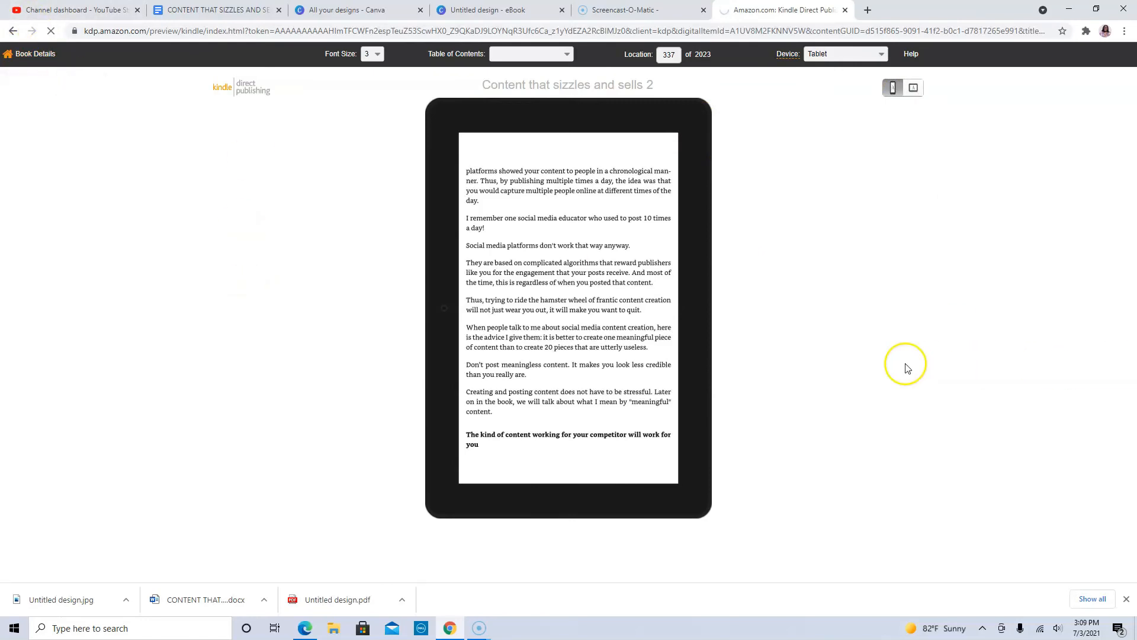
scroll(914, 347, "down", 2)
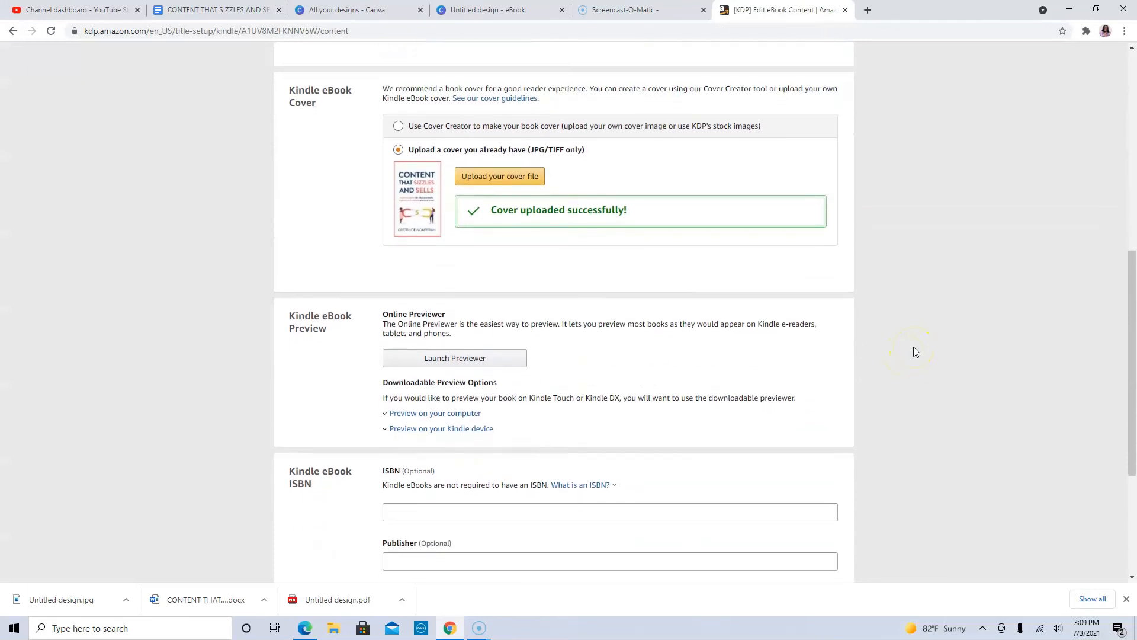
scroll(913, 350, "down", 3)
left_click(764, 389)
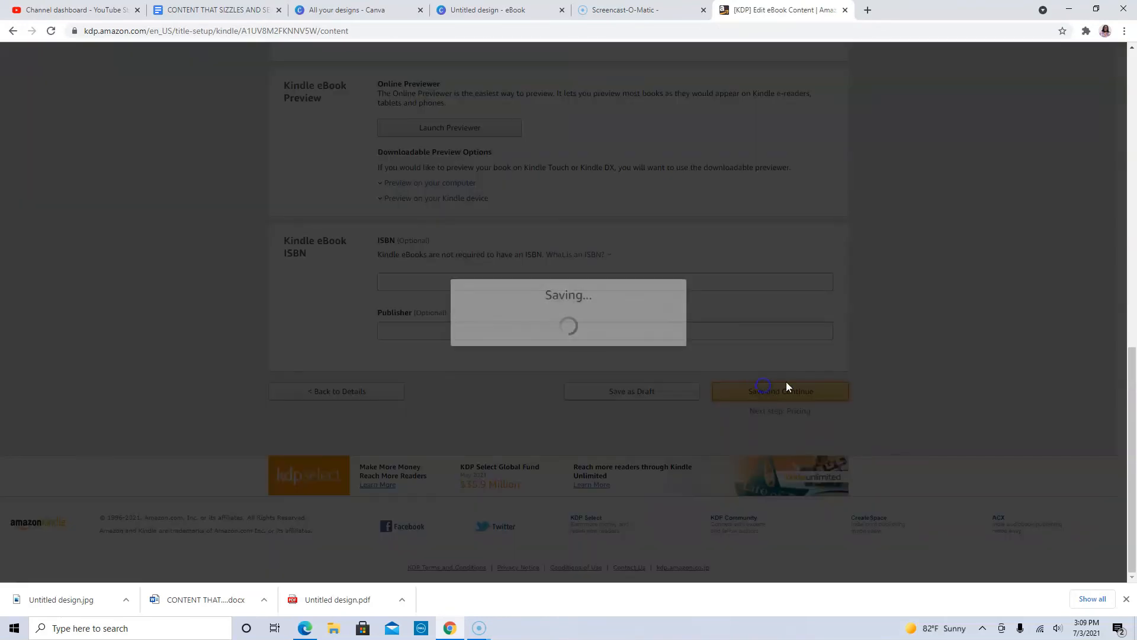
Examine the KDP Select enrollment, territory rights and available primary marketplaces, keeping Amazon.com as the marketplace.
scroll(968, 351, "down", 1)
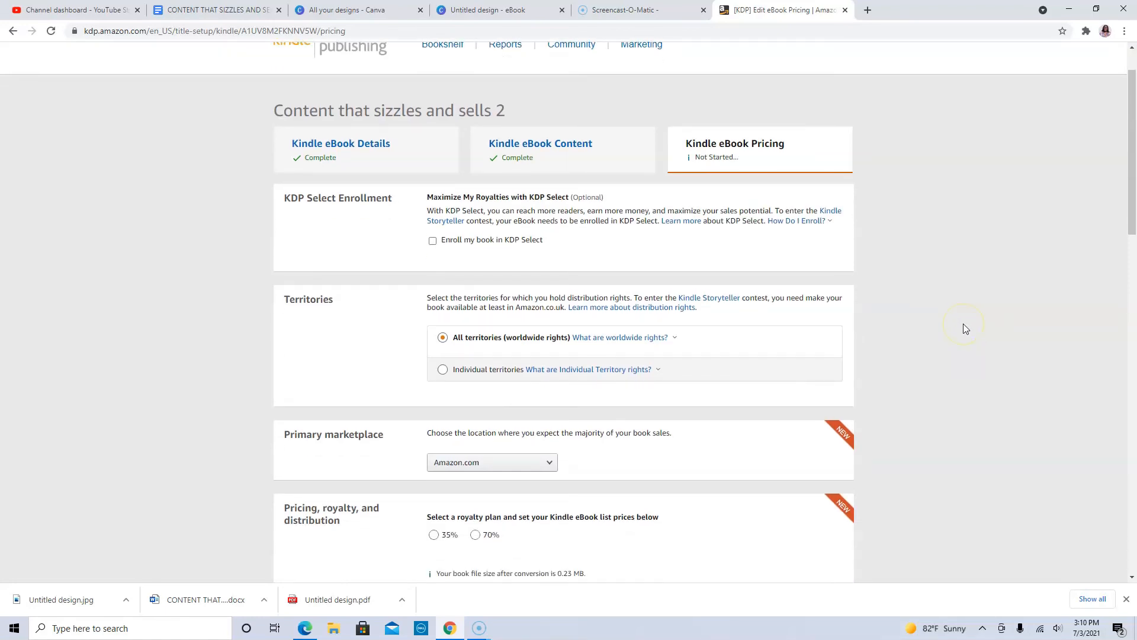
scroll(963, 324, "down", 1)
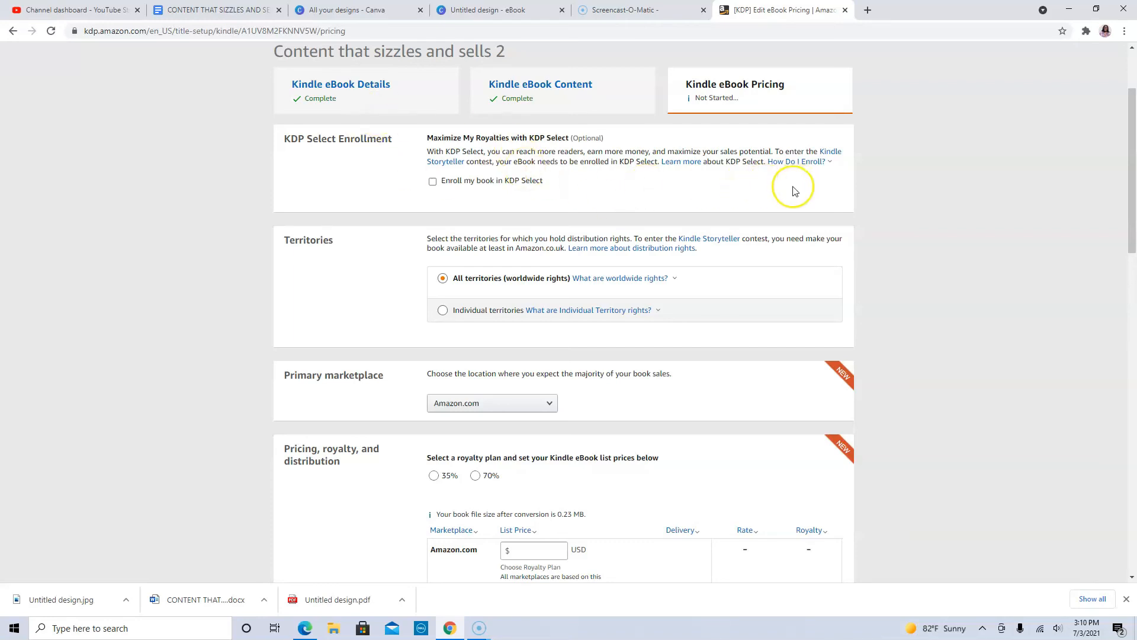
scroll(796, 190, "down", 2)
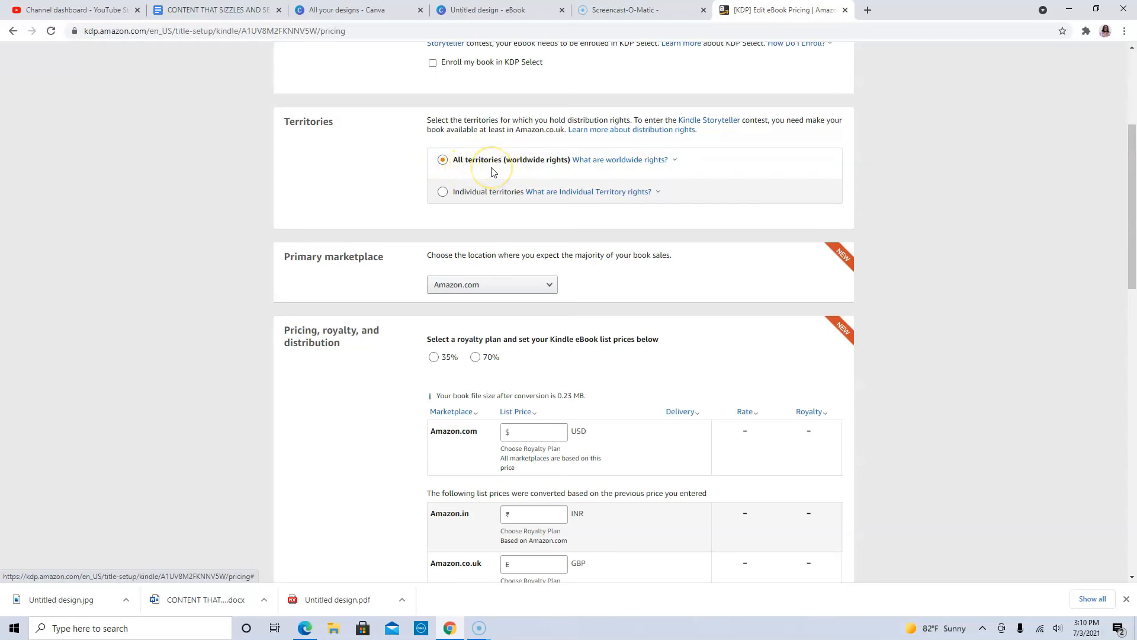
scroll(492, 171, "down", 1)
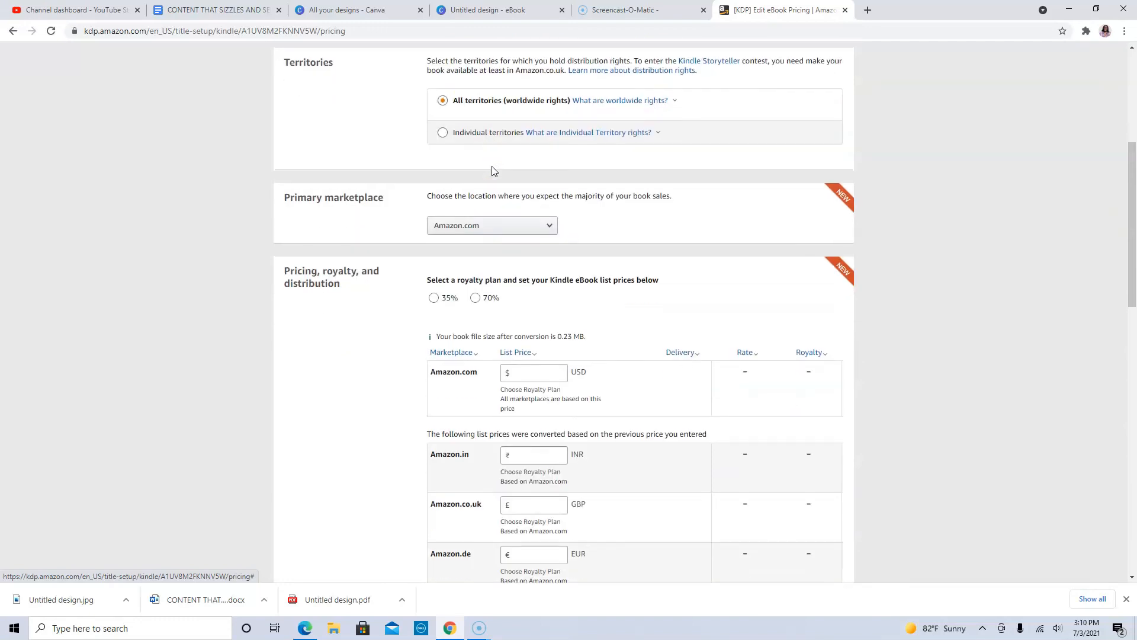
left_click(532, 230)
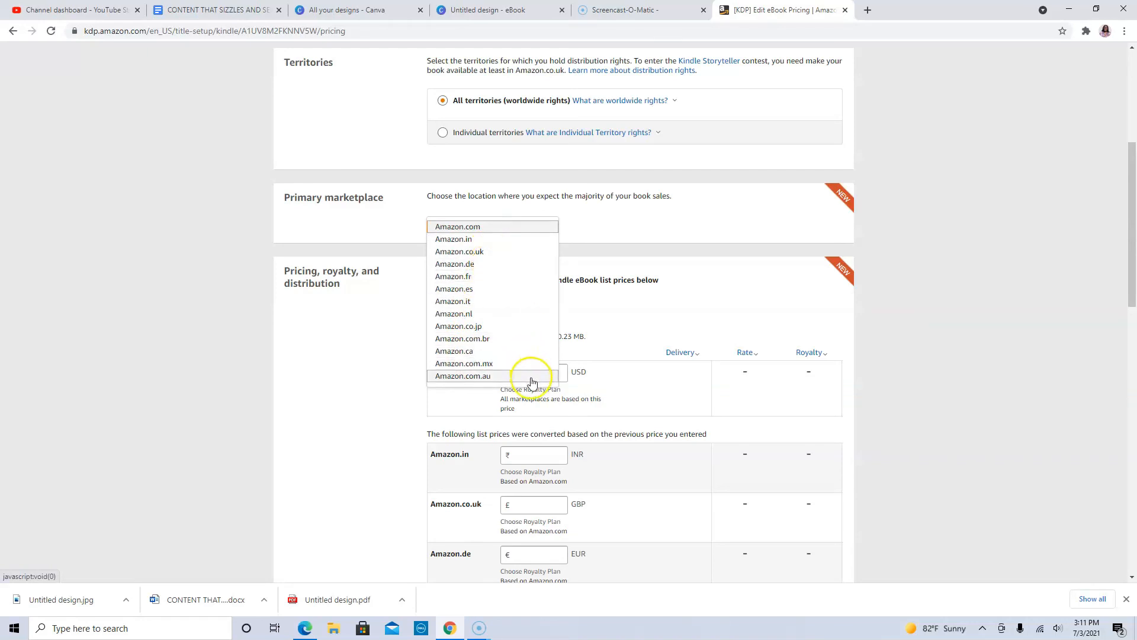
left_click(625, 223)
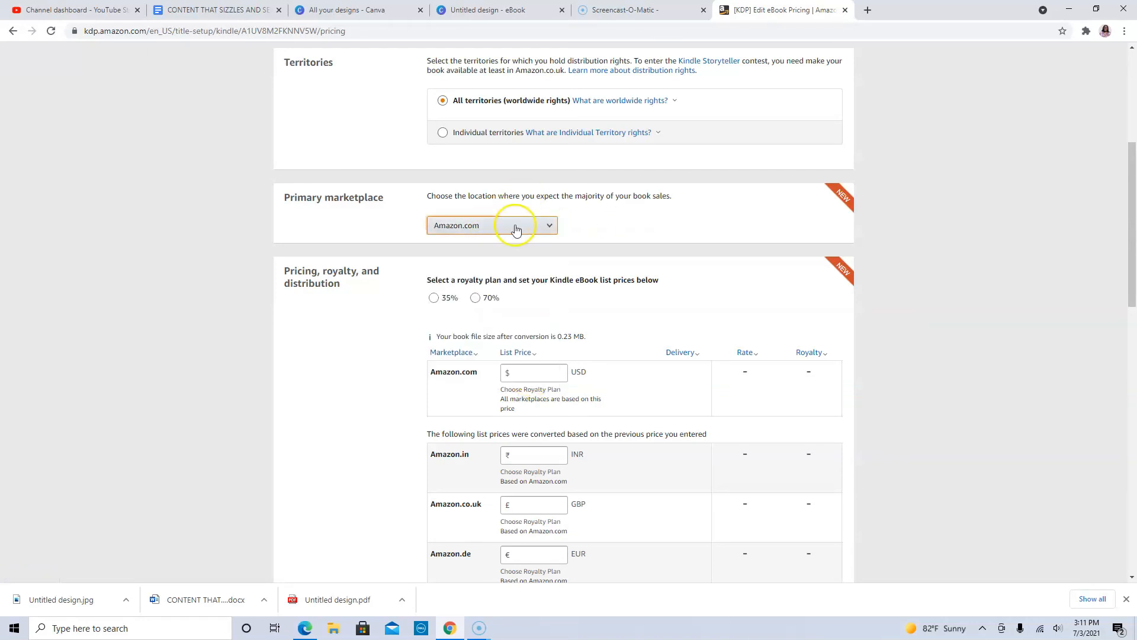
left_click(551, 225)
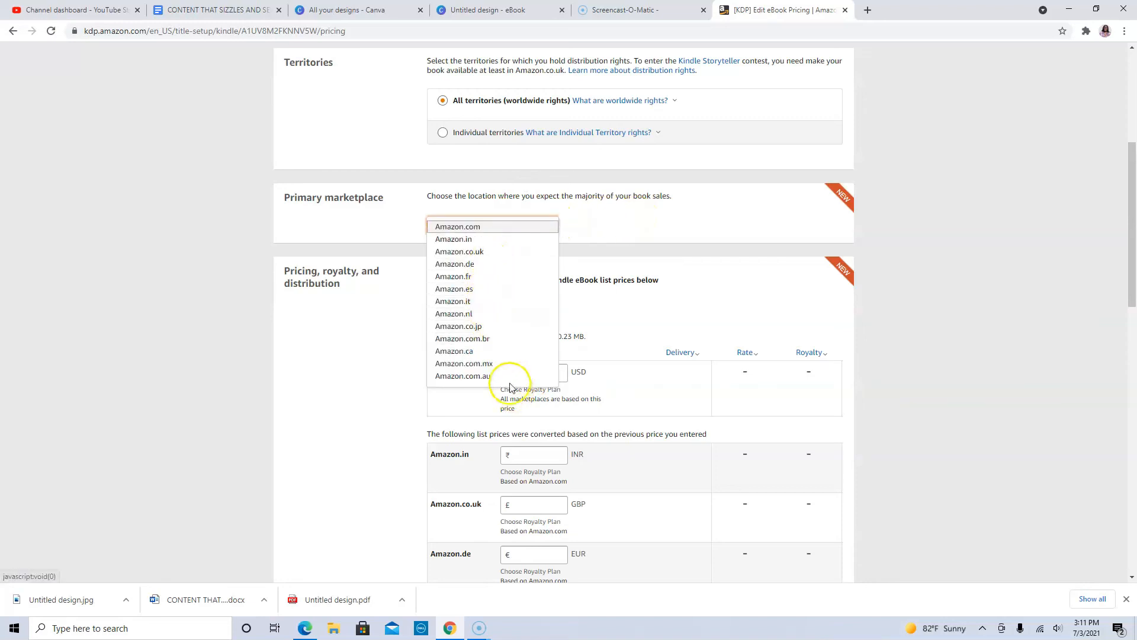
left_click(678, 214)
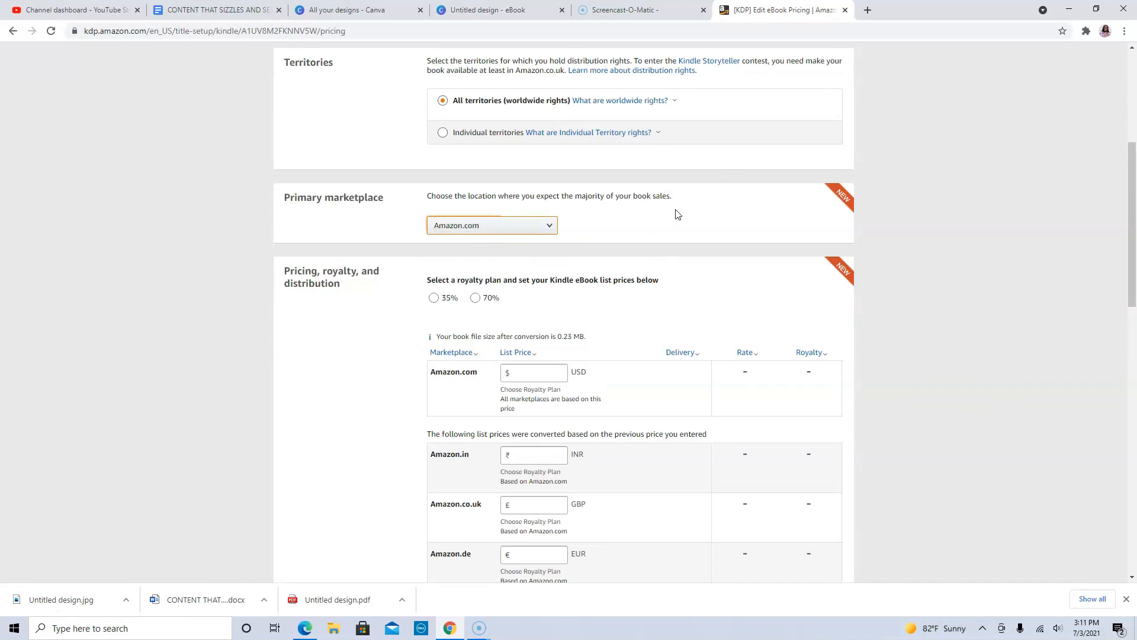
Select the 70% royalty plan and look over the list price fields for all marketplaces.
scroll(678, 214, "down", 2)
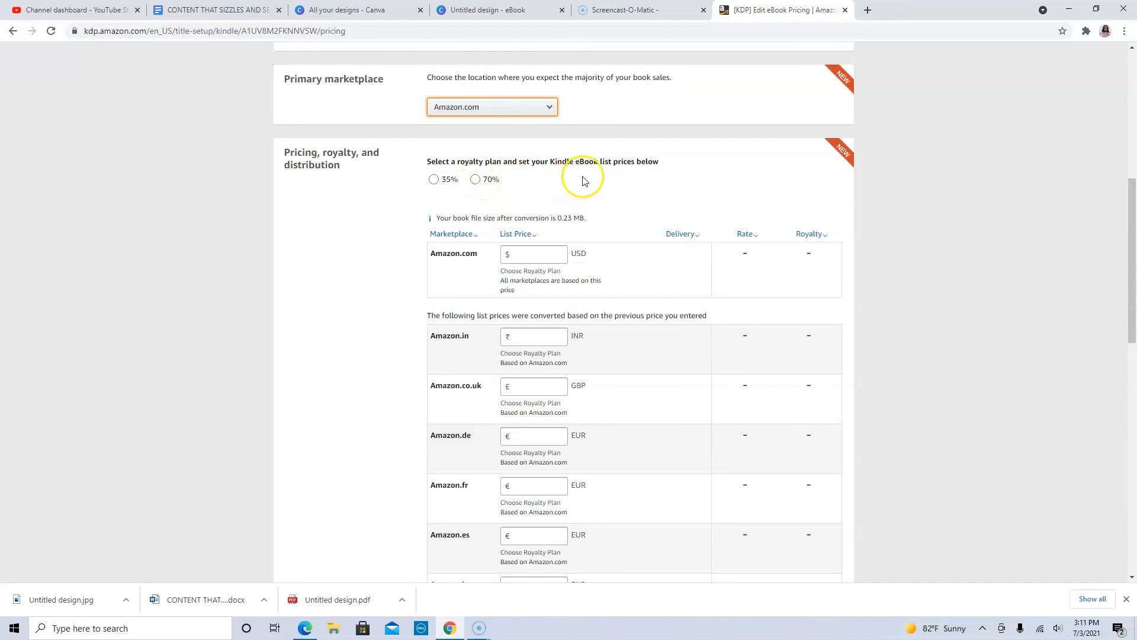
left_click(475, 180)
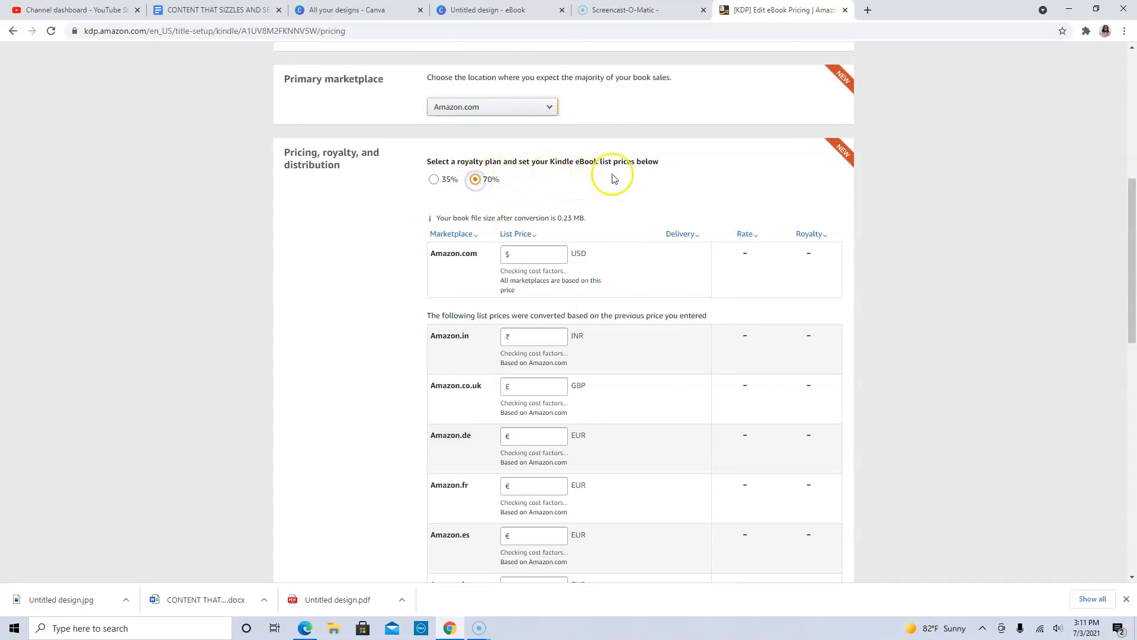
scroll(615, 179, "down", 5)
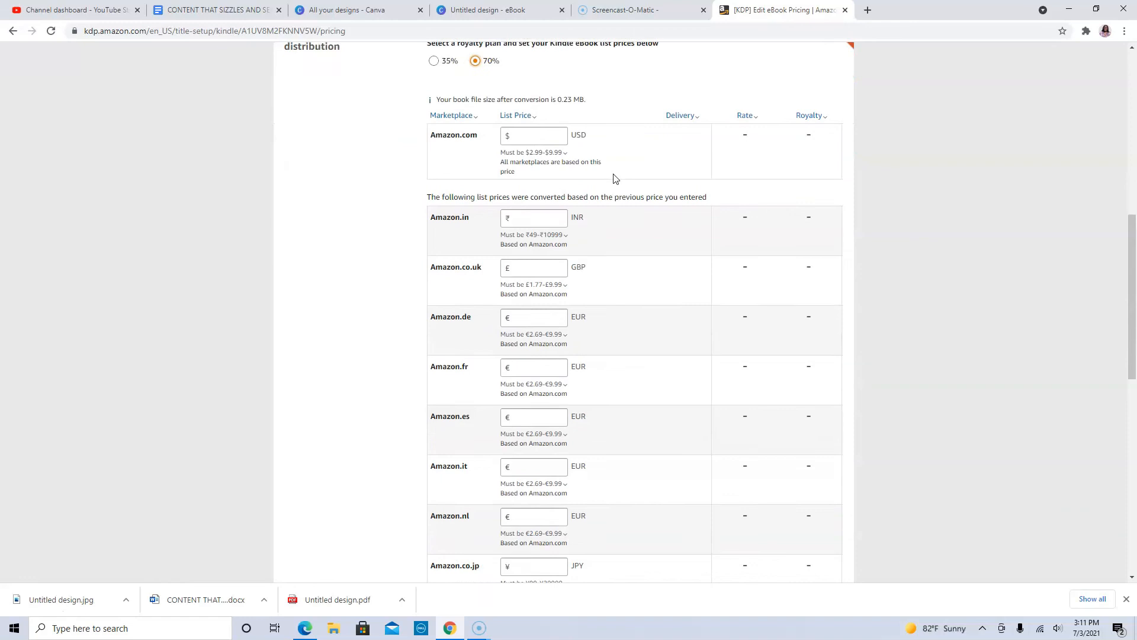
scroll(614, 179, "up", 5)
scroll(614, 179, "down", 3)
scroll(614, 179, "down", 3)
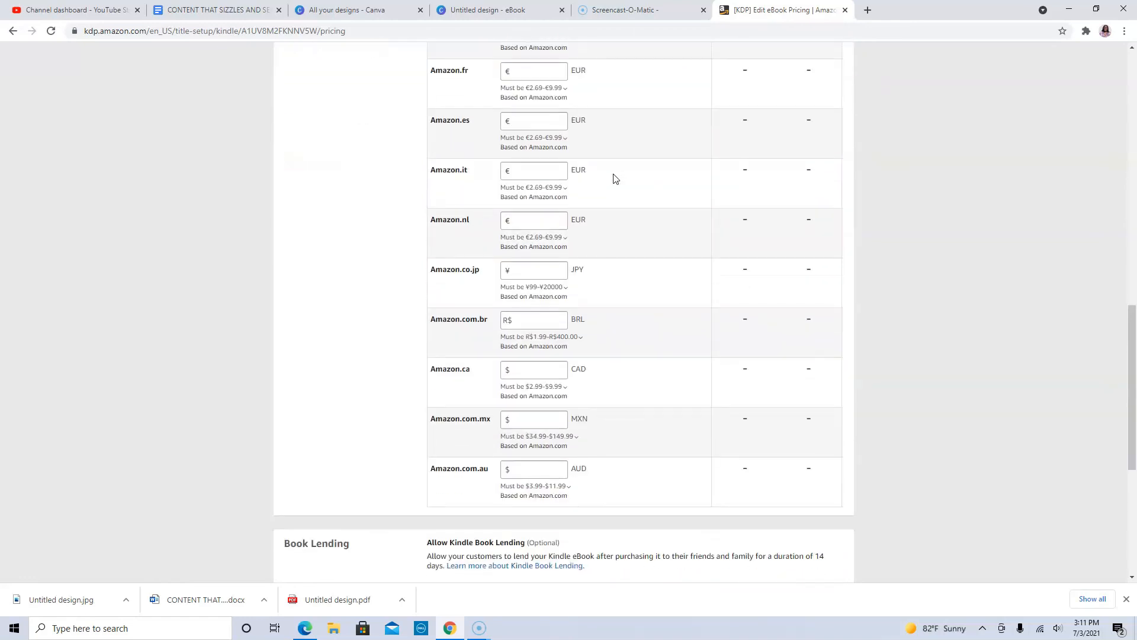
scroll(614, 179, "up", 5)
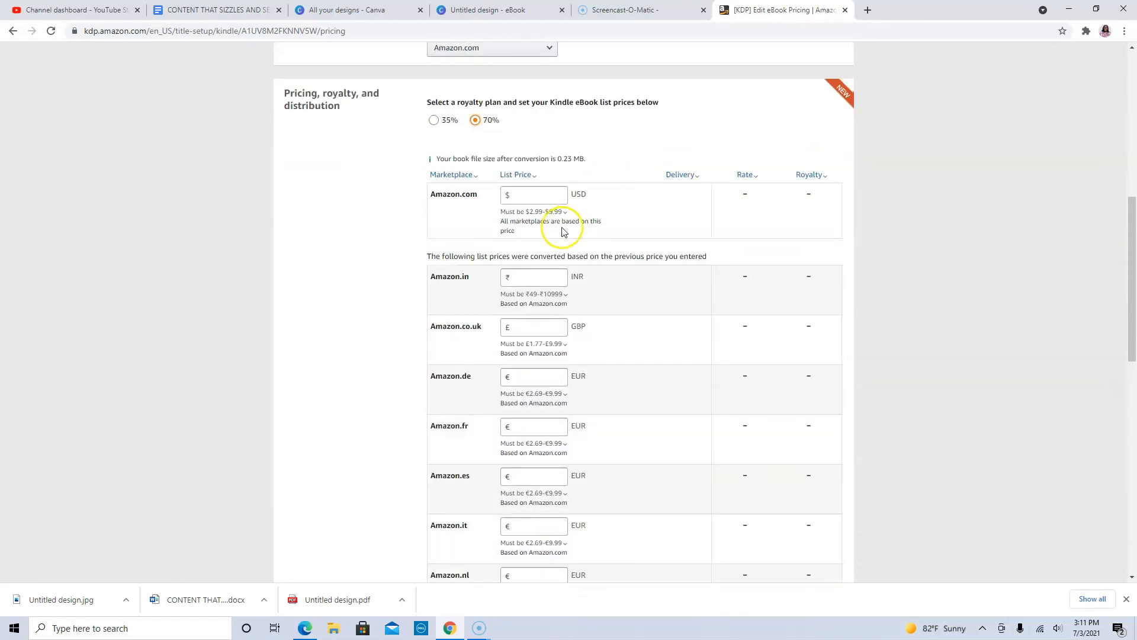
Check the allowed price range and set the Amazon.com list price to 3.99 USD.
left_click(541, 215)
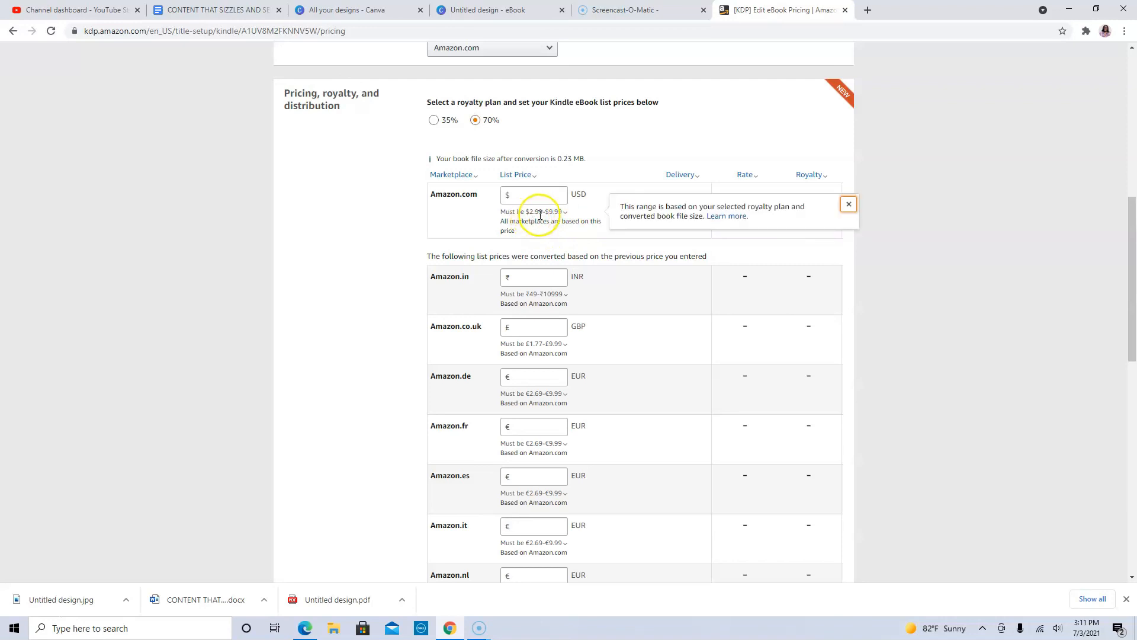
left_click(565, 214)
left_click(542, 199)
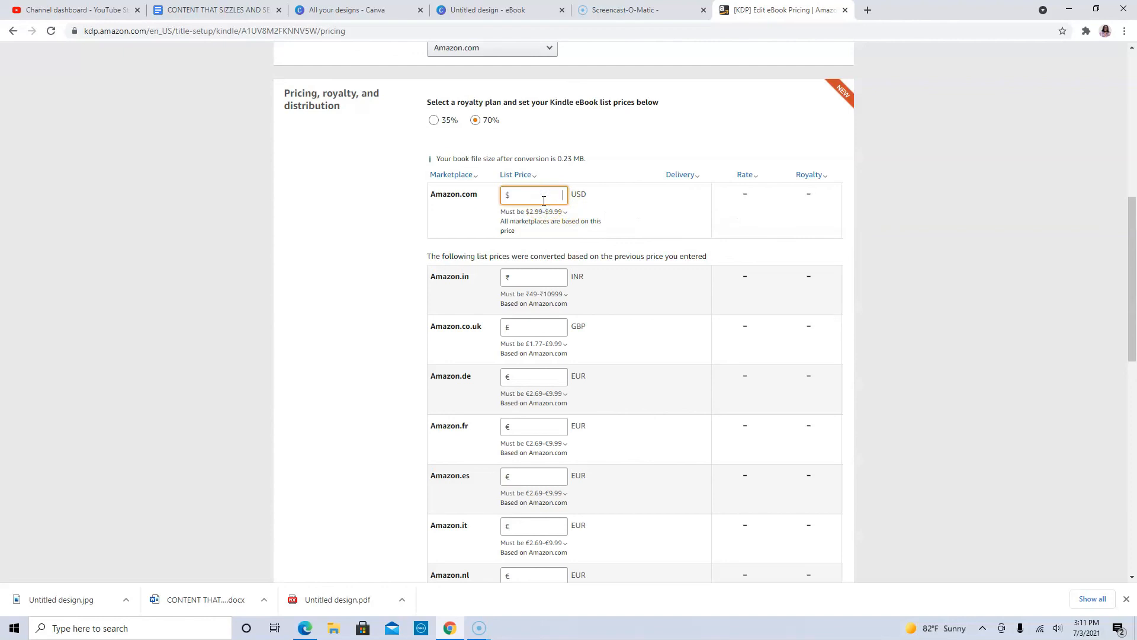
left_click(943, 287)
left_click(851, 248)
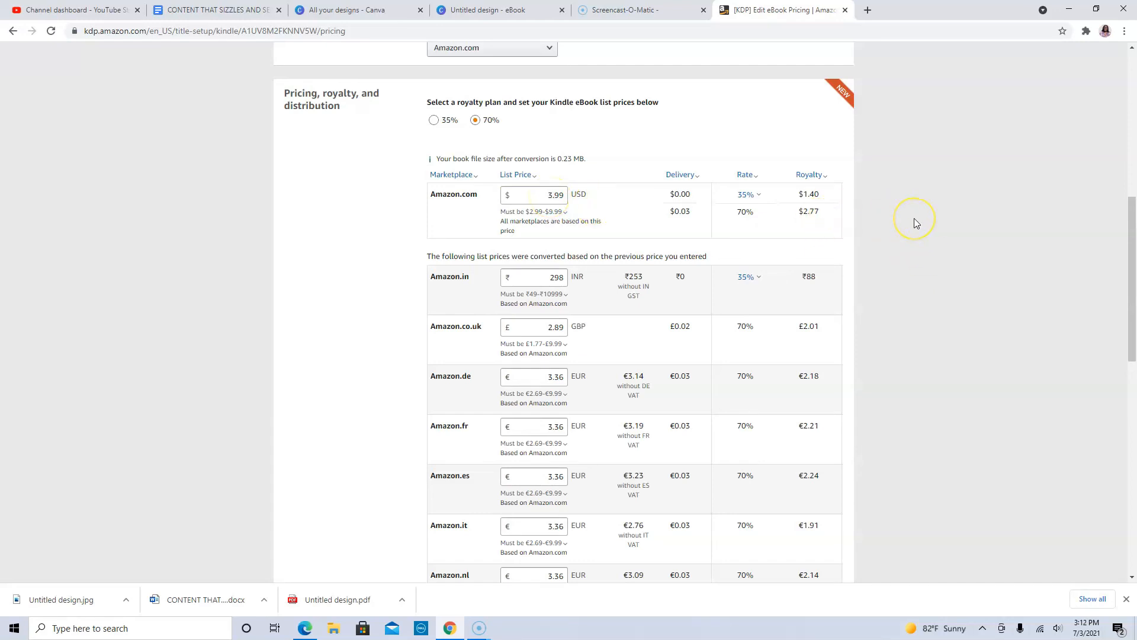
Examine the converted list prices, royalty rates and royalties for the other Amazon marketplaces.
scroll(915, 218, "down", 1)
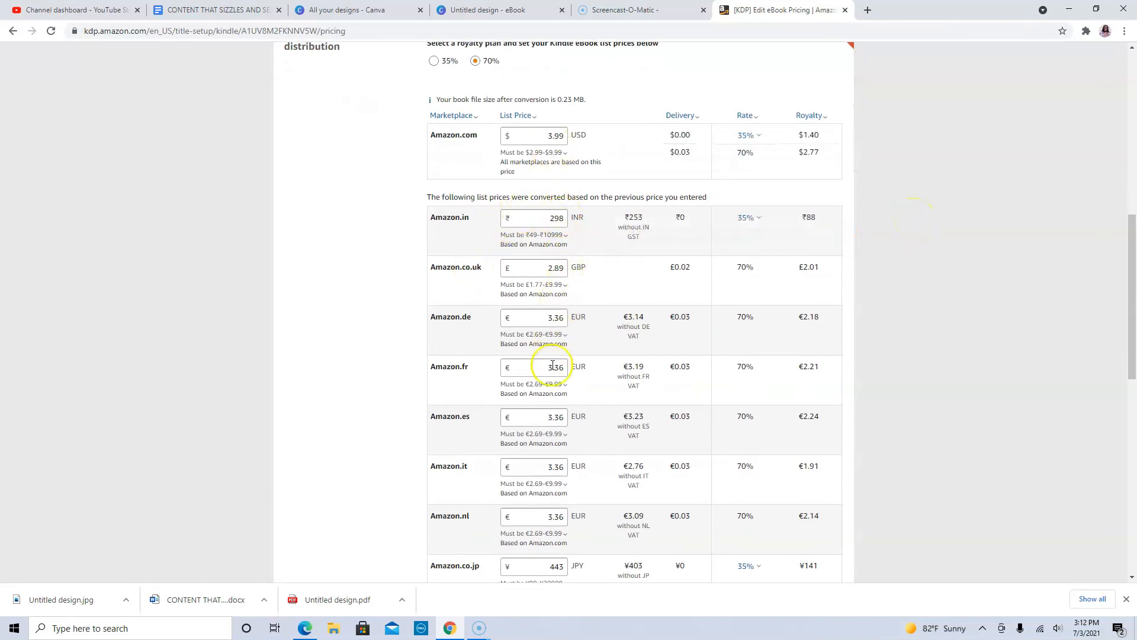
scroll(548, 414, "down", 1)
scroll(547, 422, "down", 2)
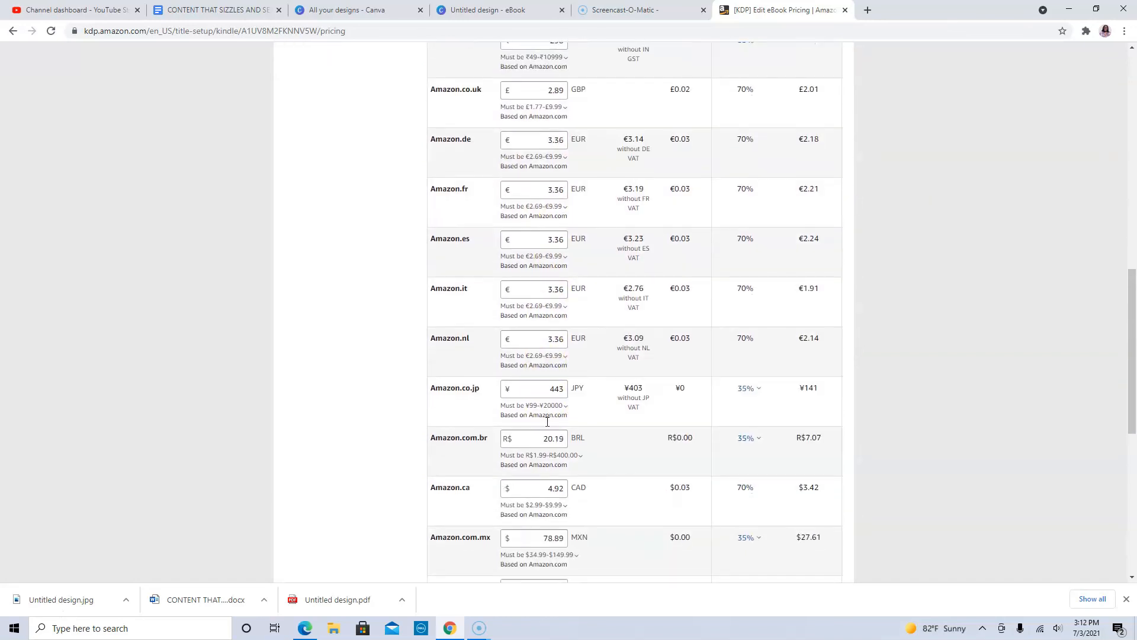
scroll(547, 424, "down", 2)
scroll(548, 424, "up", 6)
left_click(549, 278)
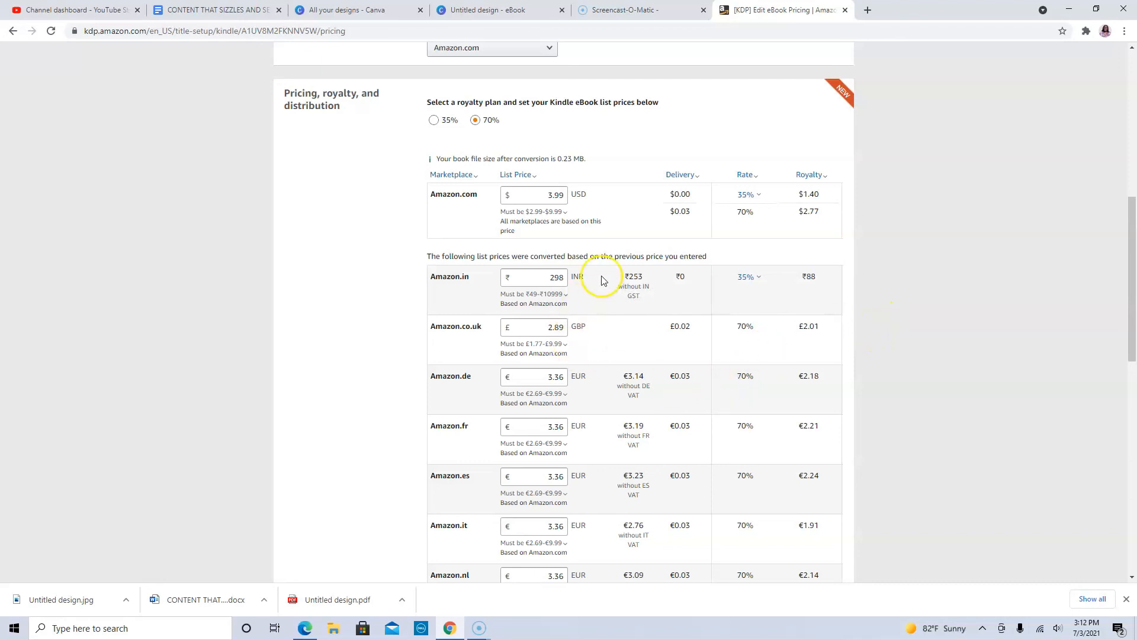
scroll(614, 311, "down", 1)
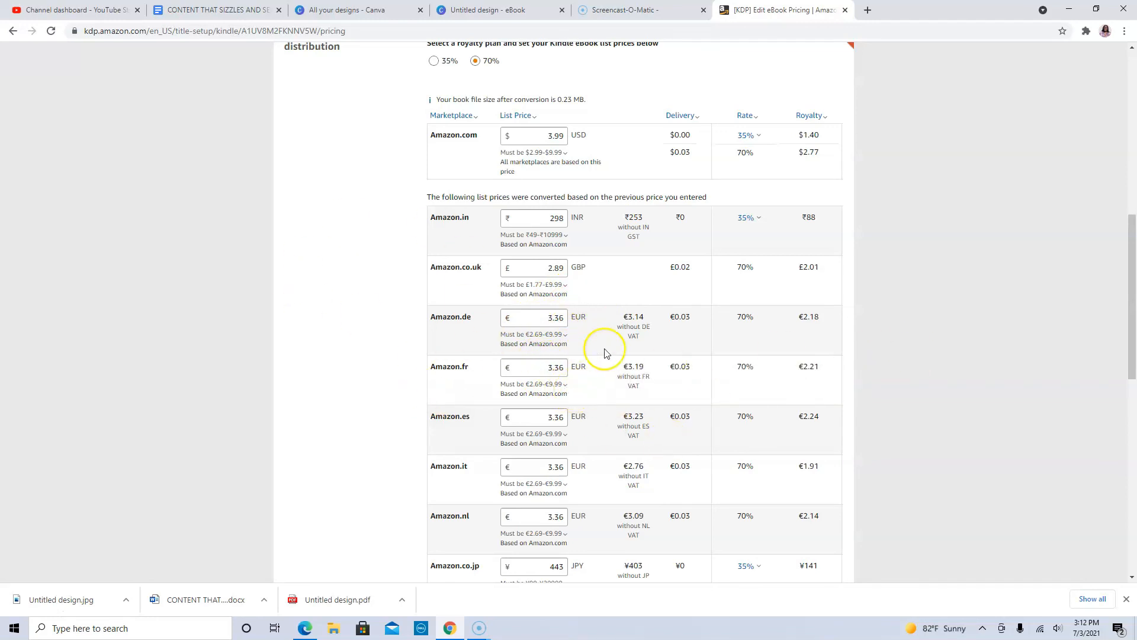
scroll(600, 383, "down", 1)
scroll(599, 382, "down", 1)
scroll(736, 375, "up", 6)
Review the book lending option, terms and publishing choices, then go back to the start of the pricing page.
scroll(736, 376, "down", 14)
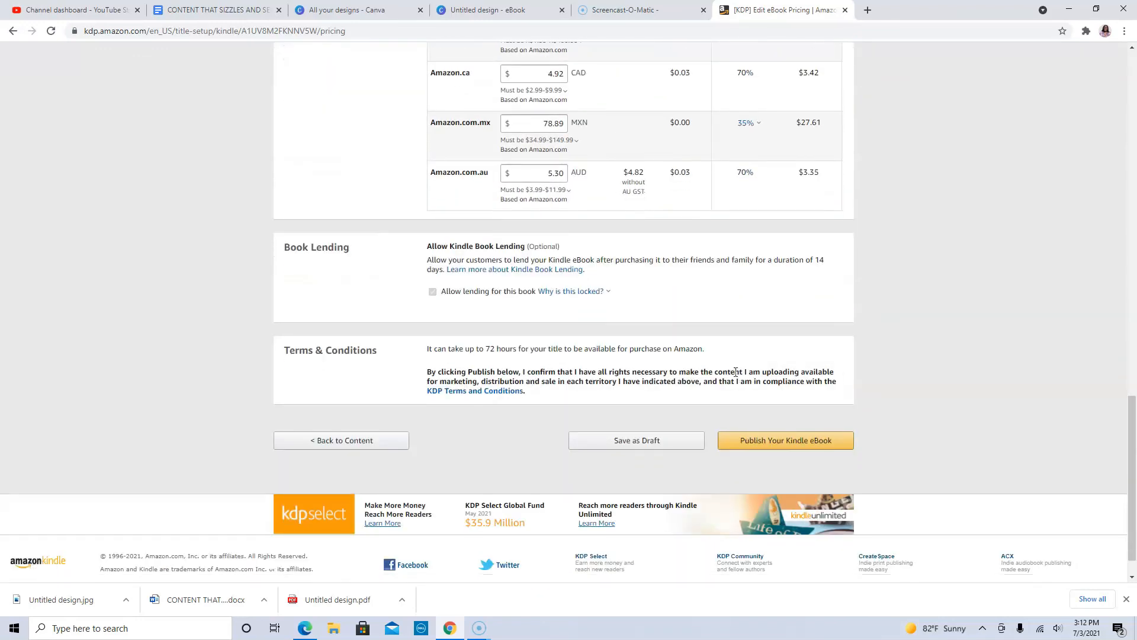
left_click(745, 365)
left_click(773, 451)
scroll(167, 393, "up", 19)
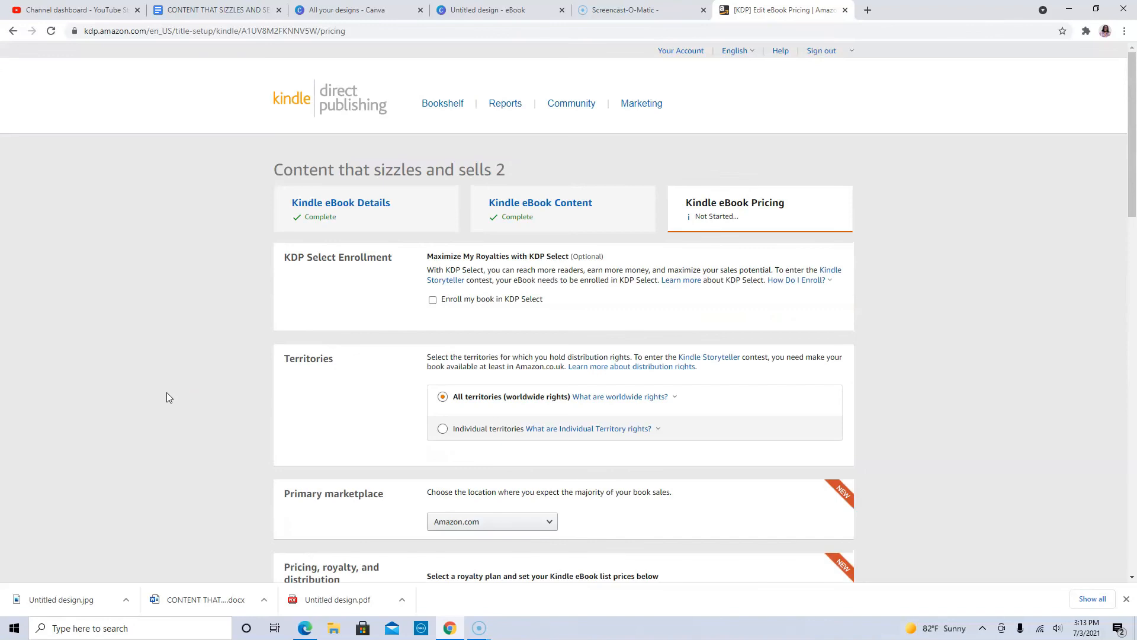